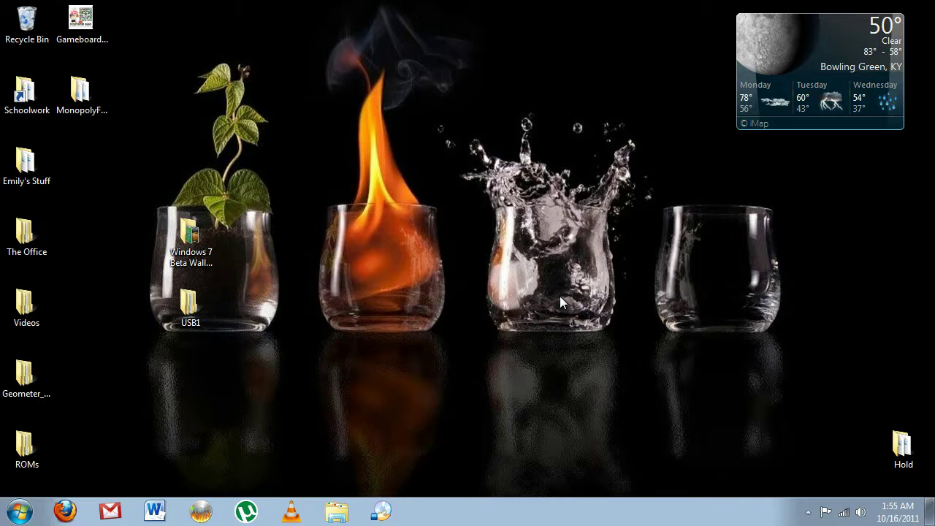
Start Microsoft Excel 2010 with a blank workbook.
{"action": "left_click", "coordinate": [28, 506]}
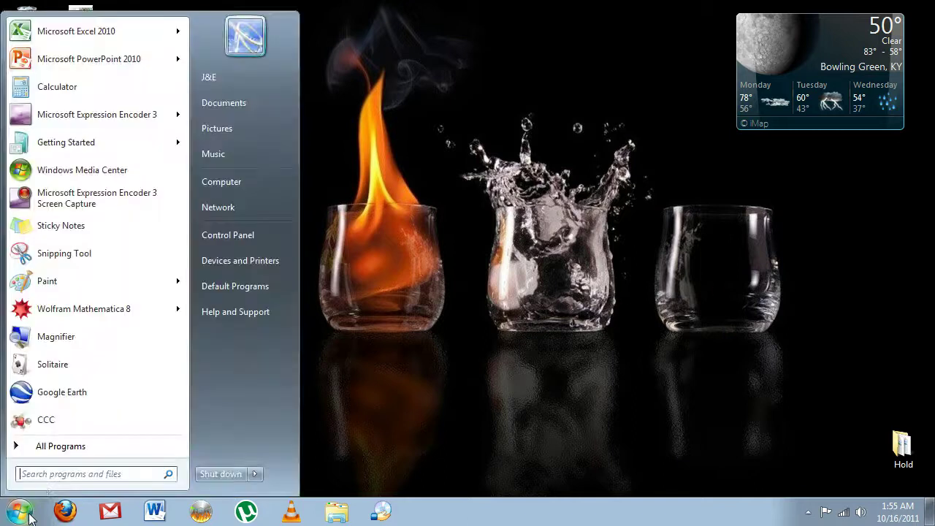
{"action": "left_click", "coordinate": [71, 445]}
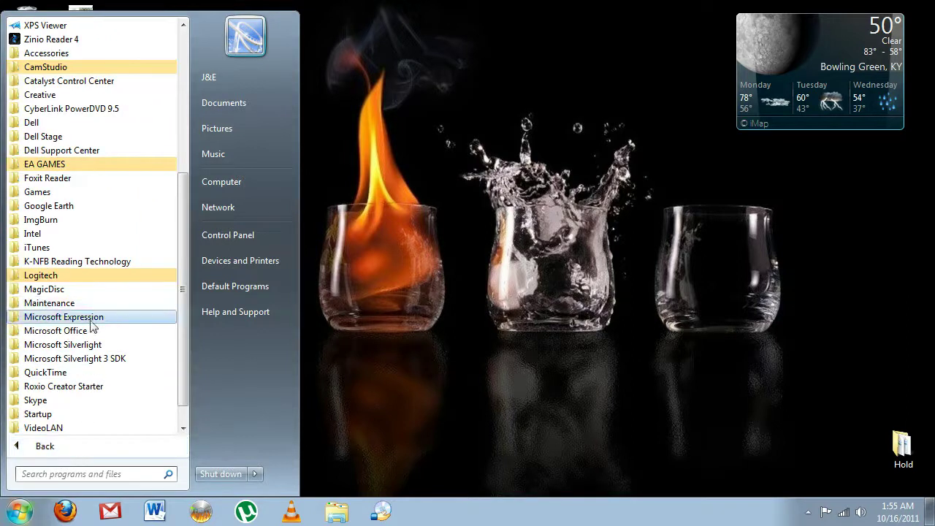
{"action": "left_click", "coordinate": [56, 331]}
{"action": "left_click", "coordinate": [87, 347]}
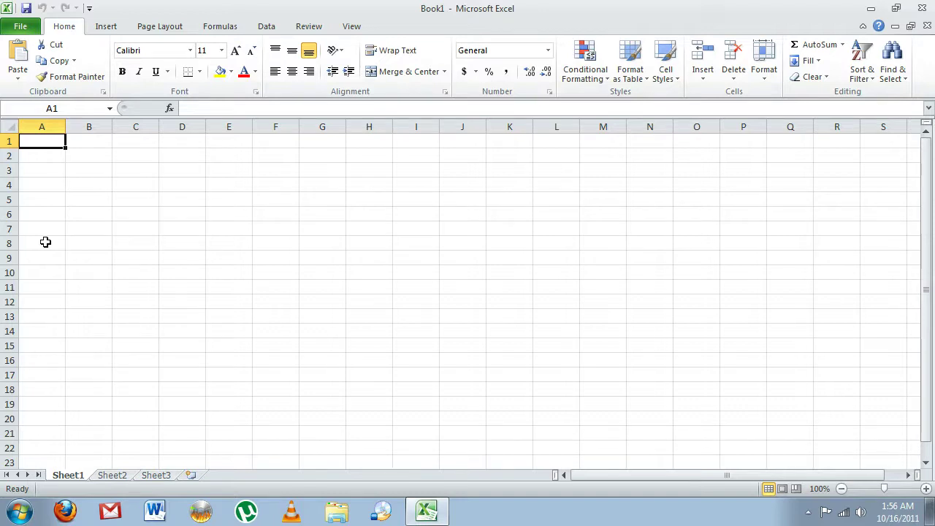
Enter the headers "Amount (mL)" in A1 and "Time (seconds)" in B1, and widen both columns to fit them.
{"action": "type", "text": "Amount"}
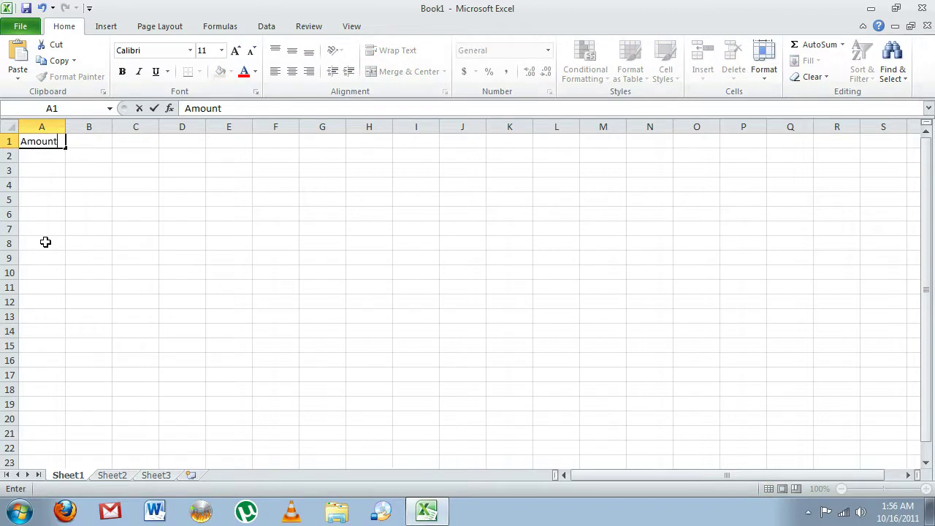
{"action": "type", "text": " (mL"}
{"action": "key", "text": "Tab"}
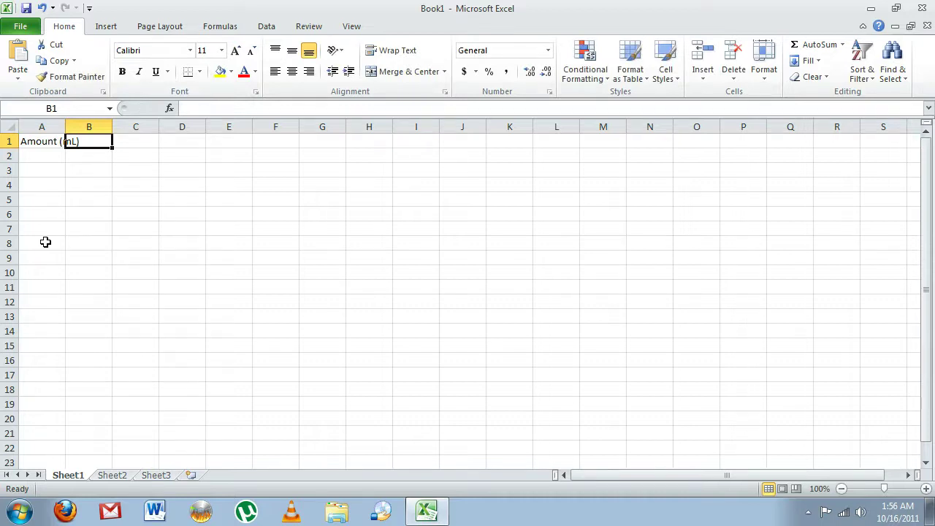
{"action": "type", "text": "Time"}
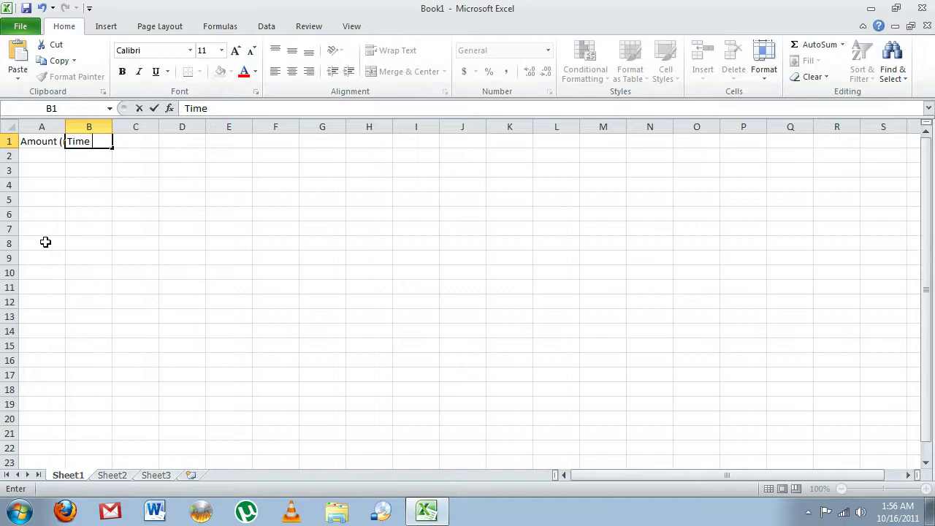
{"action": "type", "text": " (seconds"}
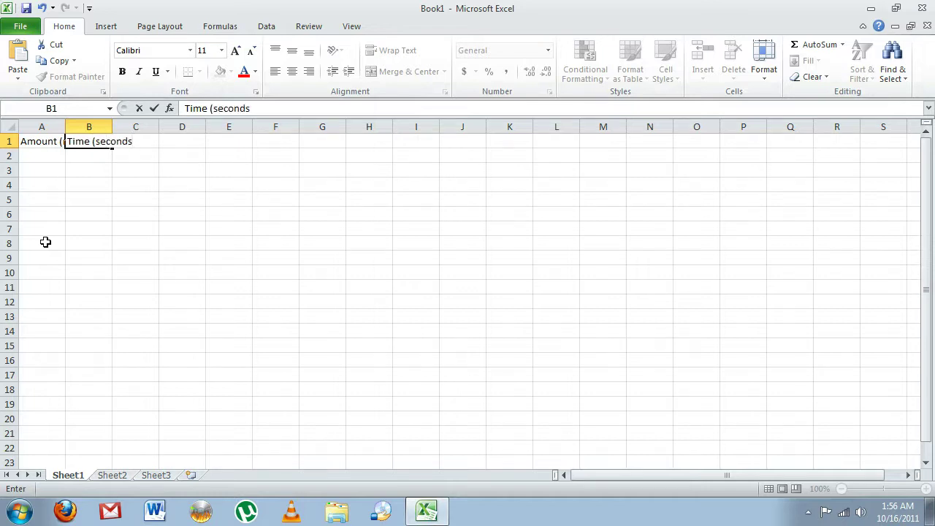
{"action": "key", "text": "Return"}
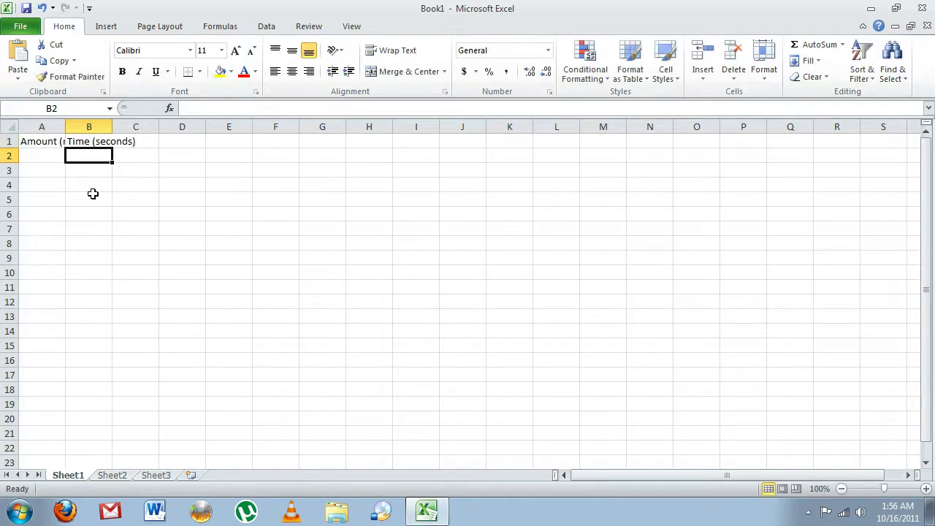
{"action": "left_click_drag", "start_coordinate": [66, 126], "coordinate": [156, 126]}
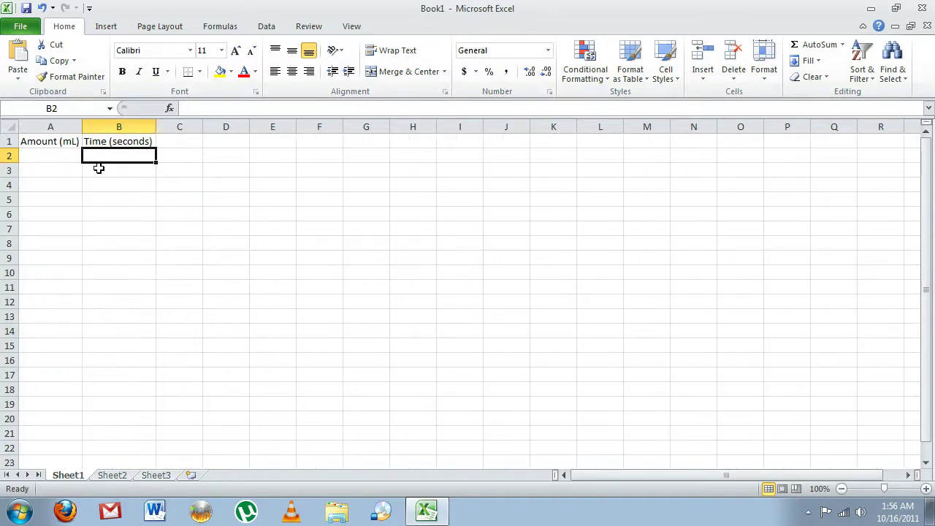
Enter the amount 50 in each of cells A2 to A4.
{"action": "left_click", "coordinate": [73, 159]}
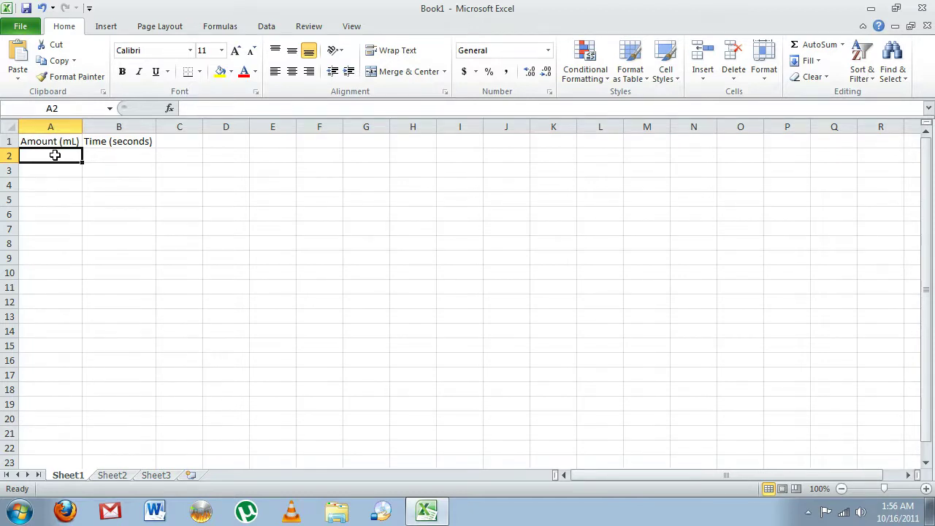
{"action": "type", "text": "50"}
{"action": "key", "text": "Return"}
{"action": "type", "text": "50"}
{"action": "key", "text": "Return"}
{"action": "type", "text": "50"}
{"action": "key", "text": "Return"}
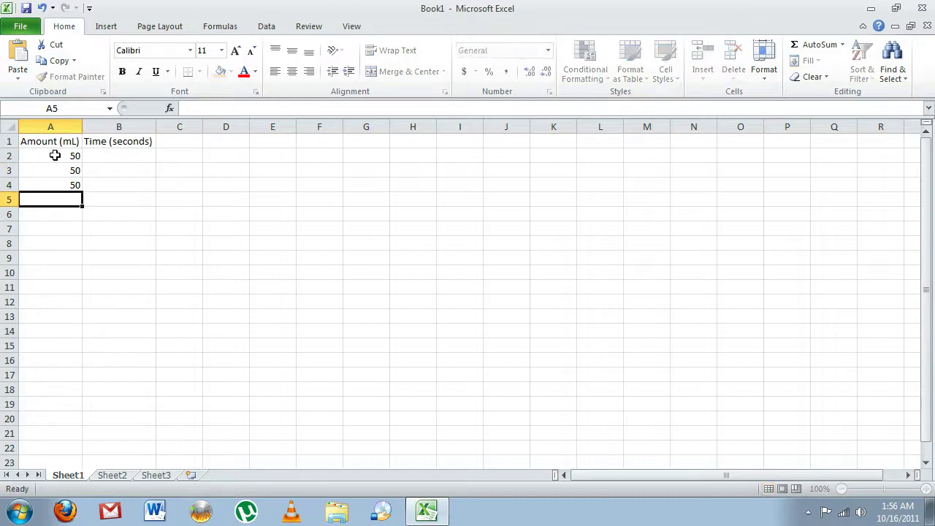
Enter the amount 100 in each of cells A5 to A7.
{"action": "type", "text": "100"}
{"action": "key", "text": "Return"}
{"action": "type", "text": "100"}
{"action": "key", "text": "Return"}
{"action": "type", "text": "100"}
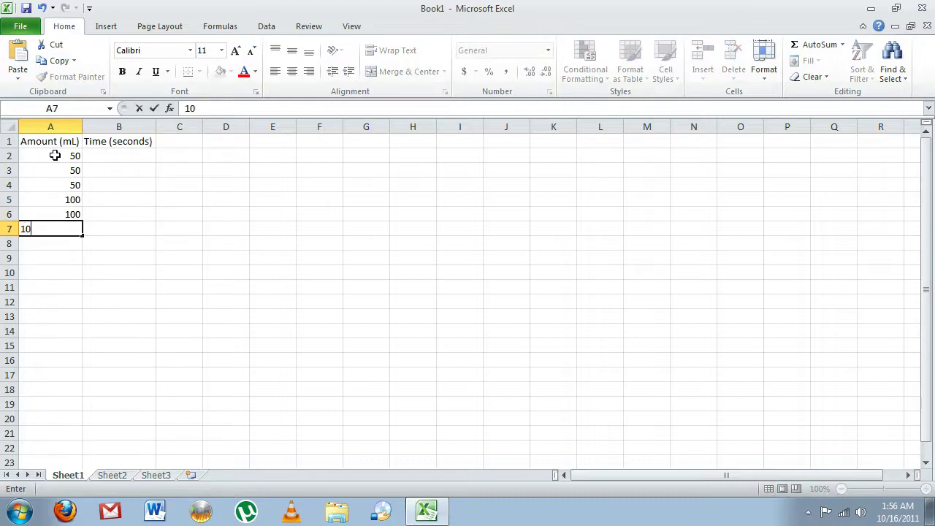
{"action": "key", "text": "Return"}
Enter the amount 200 in each of cells A8 to A10.
{"action": "type", "text": "200"}
{"action": "key", "text": "Return"}
{"action": "type", "text": "200"}
{"action": "key", "text": "Return"}
{"action": "type", "text": "2"}
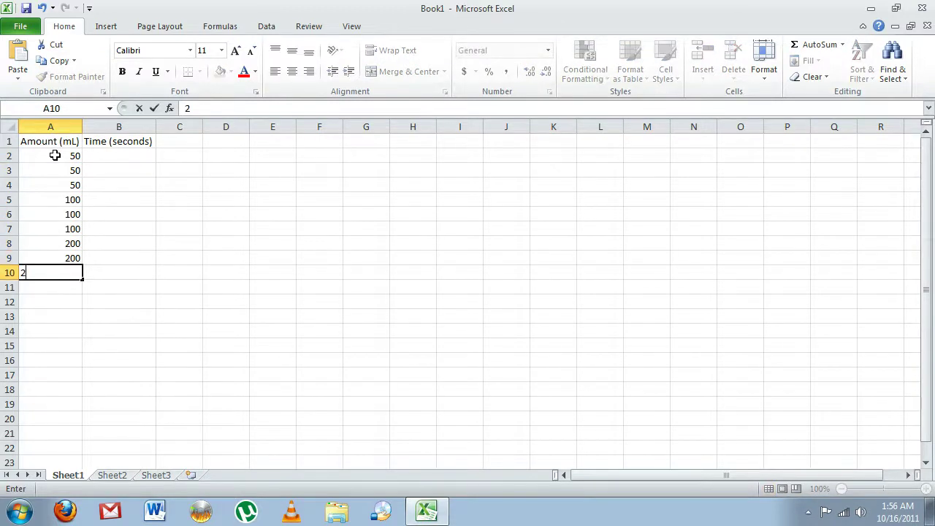
Paste the copied time readings, from 6603 to 18454, into cells B2 to B10.
{"action": "left_click", "coordinate": [124, 160]}
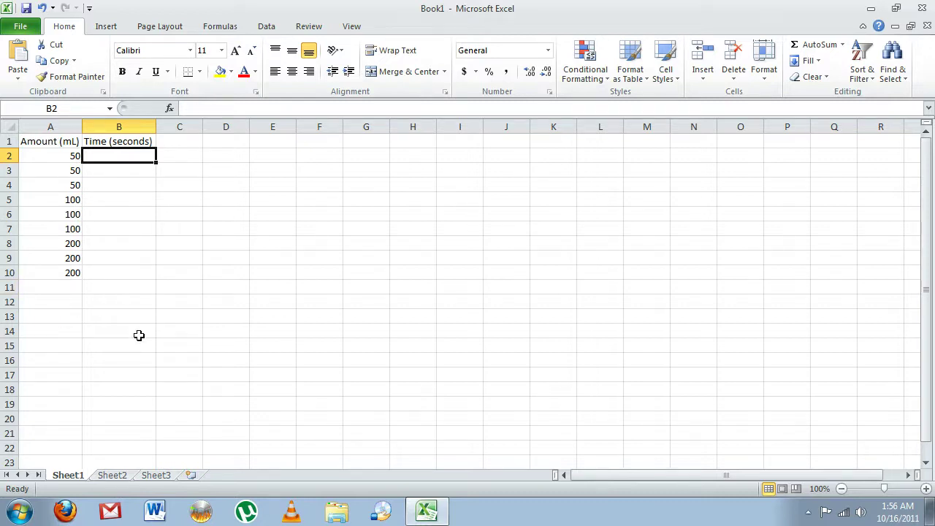
{"action": "key", "text": "ctrl+v"}
{"action": "left_click", "coordinate": [219, 340]}
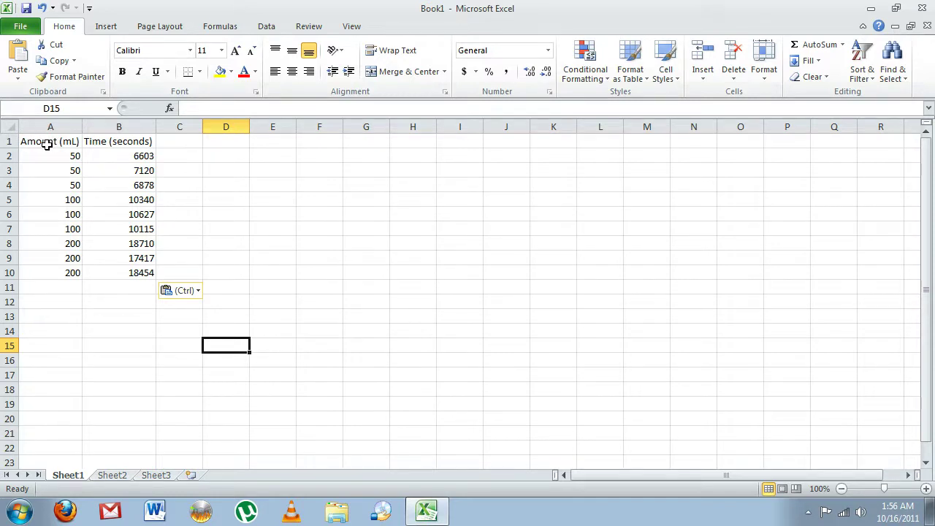
Insert a markers-only scatter chart from the data in A1:B10, including the headers.
{"action": "left_click", "coordinate": [48, 143]}
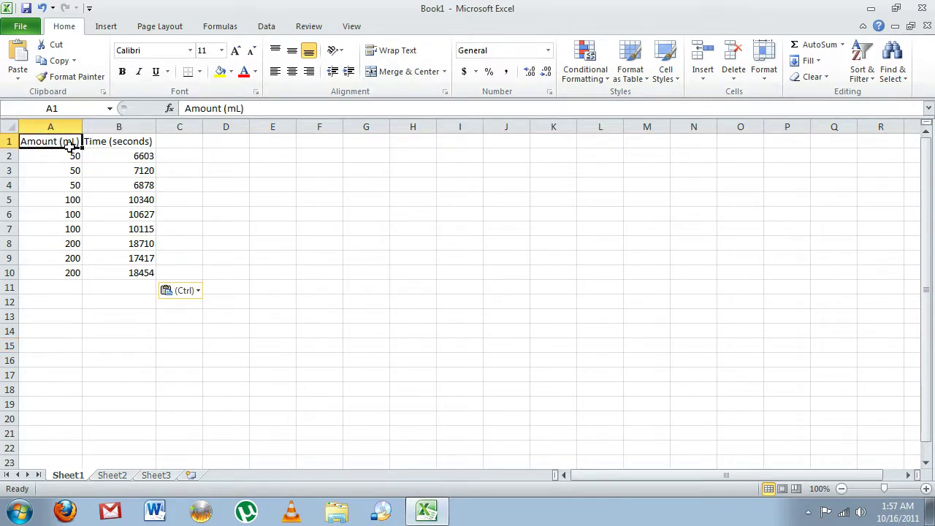
{"action": "left_click_drag", "start_coordinate": [70, 146], "coordinate": [125, 273]}
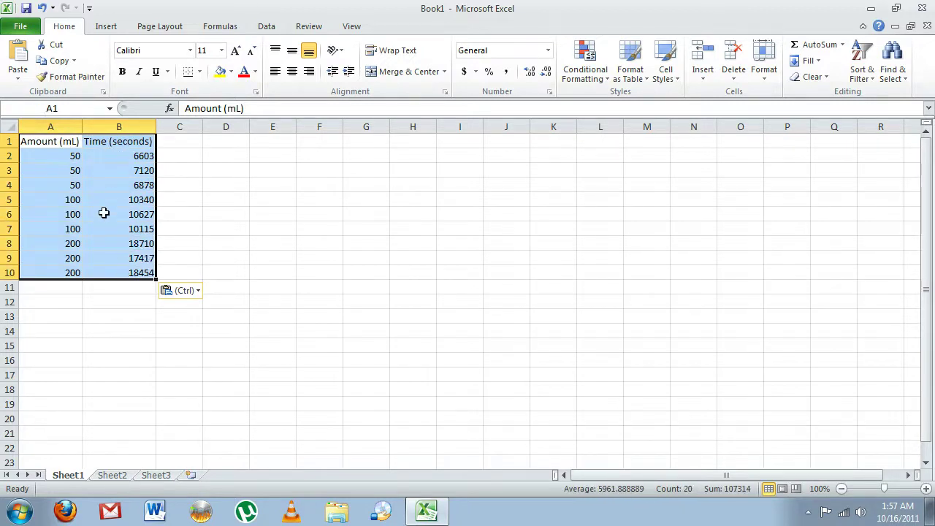
{"action": "left_click", "coordinate": [106, 28]}
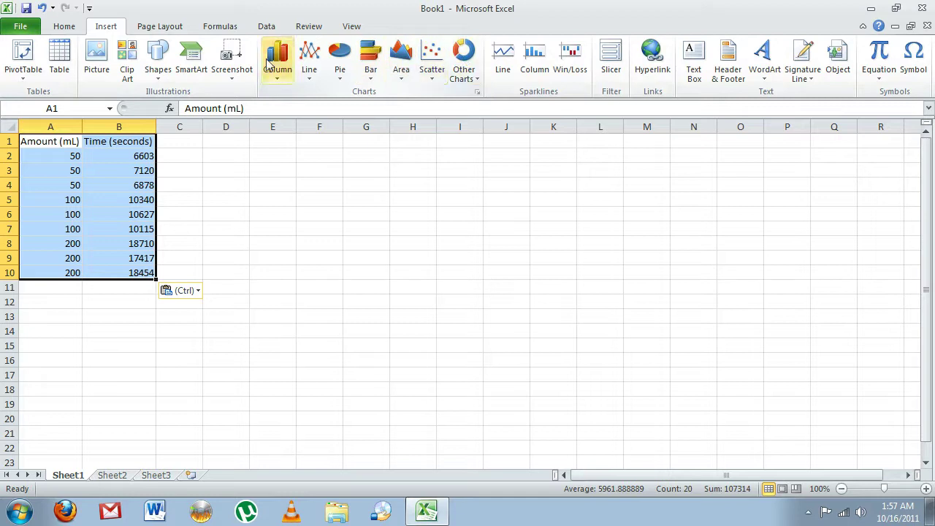
{"action": "left_click", "coordinate": [432, 73]}
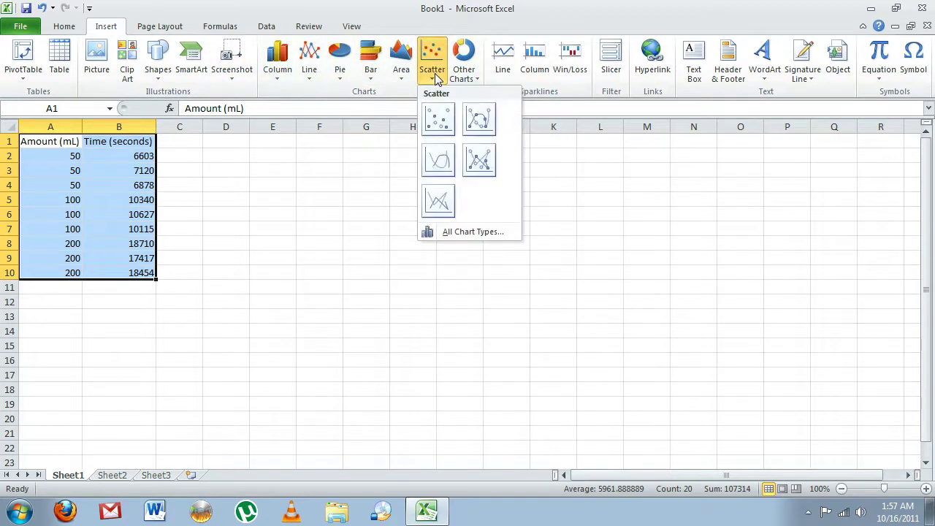
{"action": "left_click", "coordinate": [441, 122]}
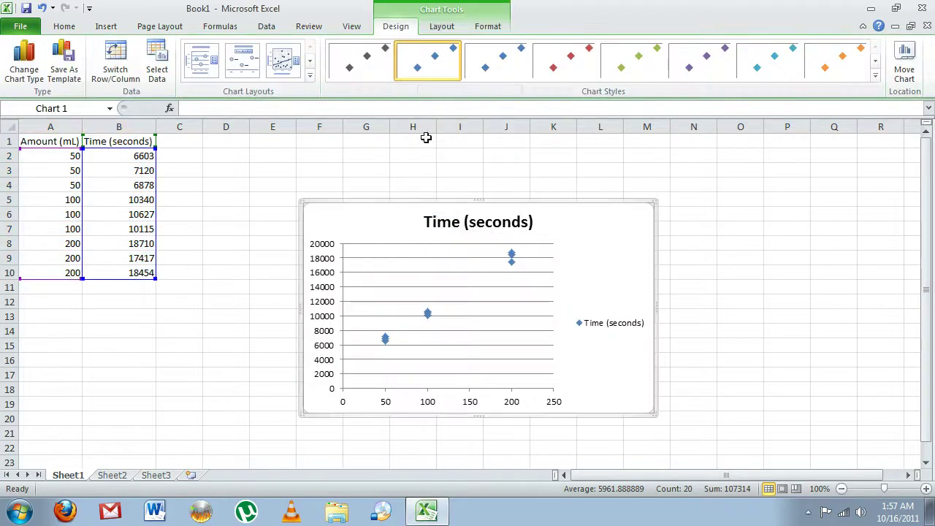
Move the scatter chart directly below the data table so it starts around row 11.
{"action": "left_click_drag", "start_coordinate": [621, 217], "coordinate": [355, 298]}
{"action": "scroll", "coordinate": [379, 254], "scroll_direction": "down", "scroll_amount": 3}
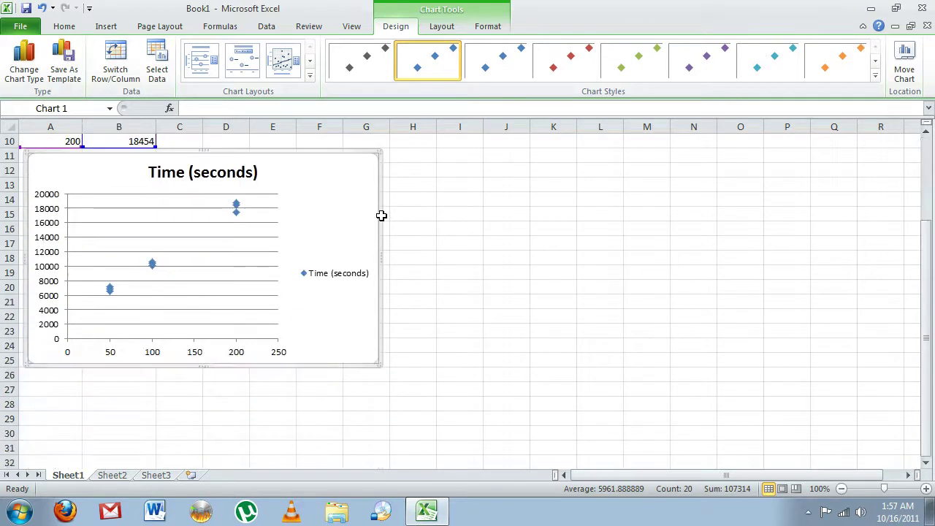
{"action": "scroll", "coordinate": [365, 228], "scroll_direction": "up", "scroll_amount": 2}
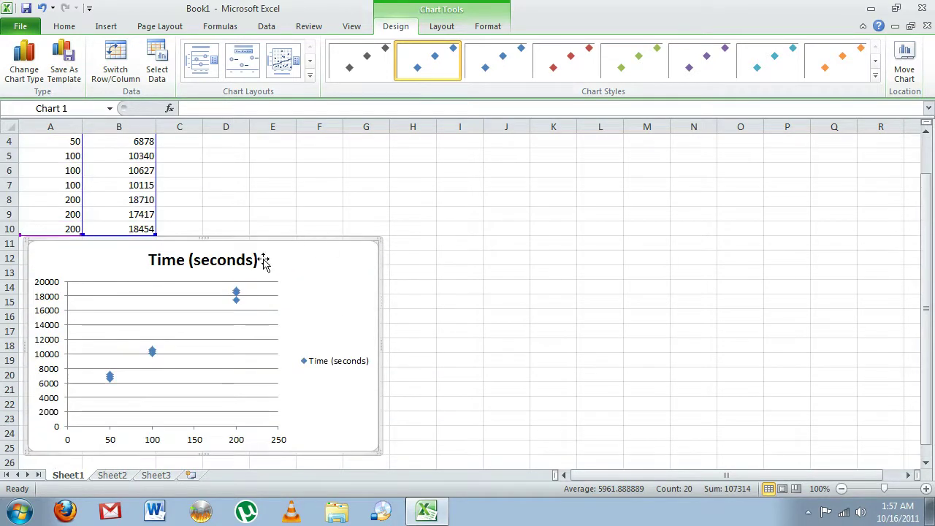
Extend the chart title to read "Time (seconds) vs. Amount (mL)".
{"action": "left_click", "coordinate": [257, 260]}
{"action": "double_click", "coordinate": [261, 260]}
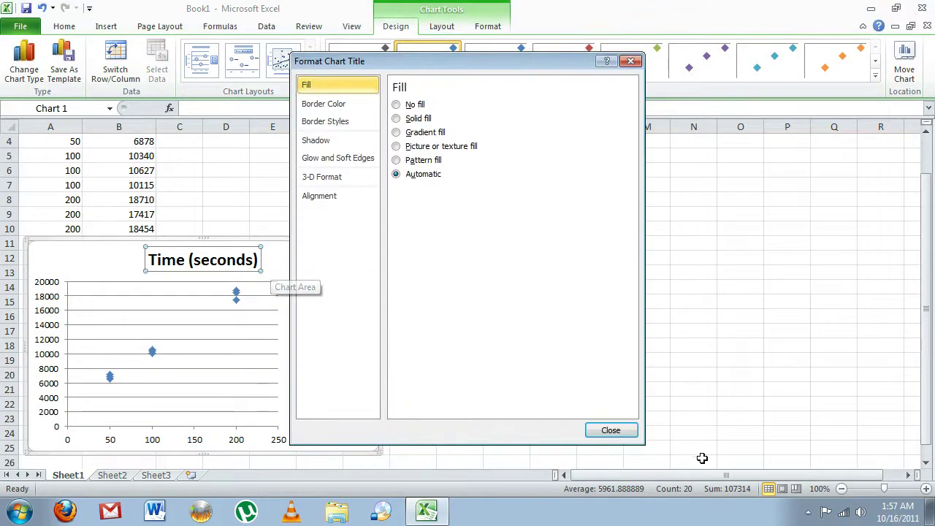
{"action": "left_click", "coordinate": [611, 431]}
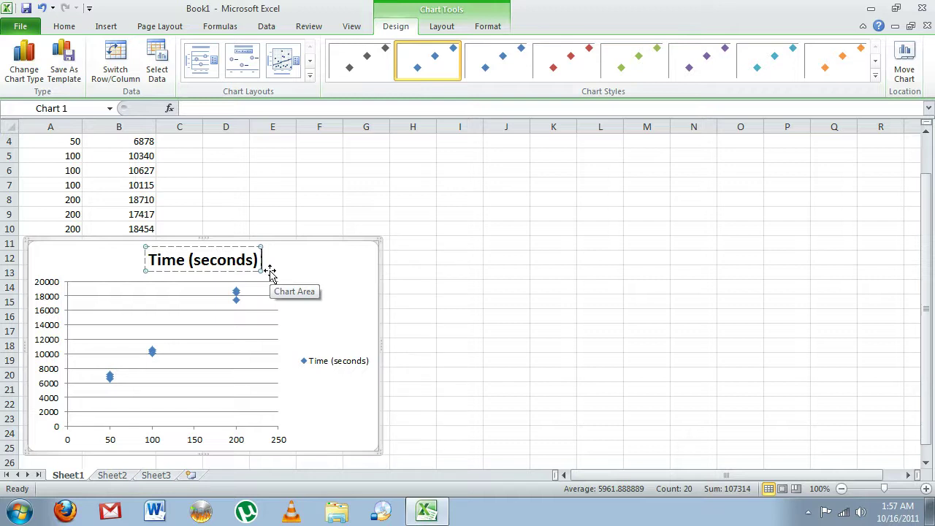
{"action": "type", "text": "vs"}
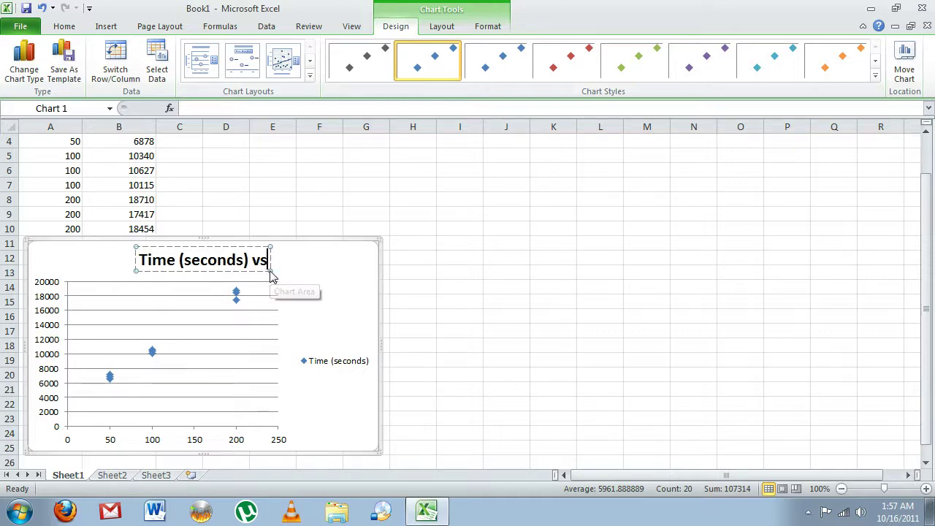
{"action": "type", "text": ". Amount 9"}
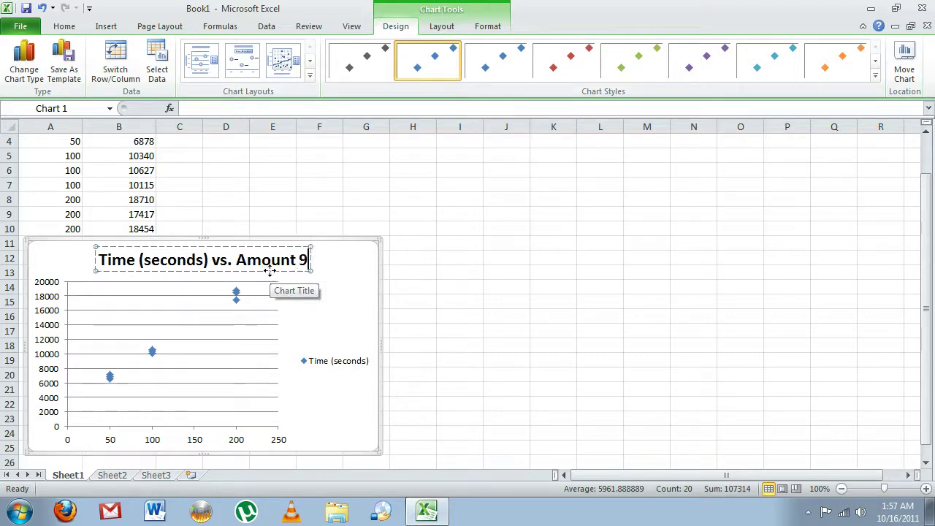
{"action": "key", "text": "BackSpace"}
{"action": "type", "text": "(mL)"}
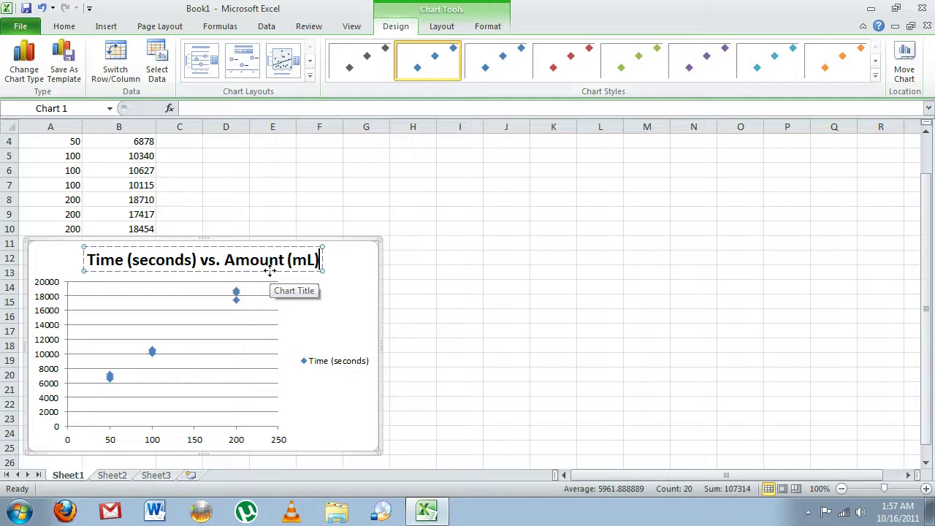
{"action": "left_click", "coordinate": [329, 297]}
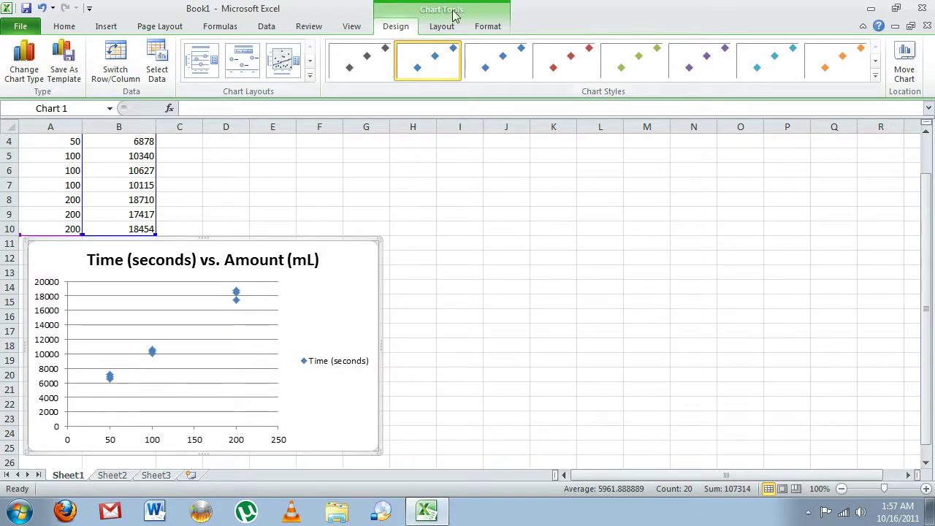
Add a horizontal axis title below the chart's axis reading "Amount (mL)".
{"action": "left_click", "coordinate": [432, 275]}
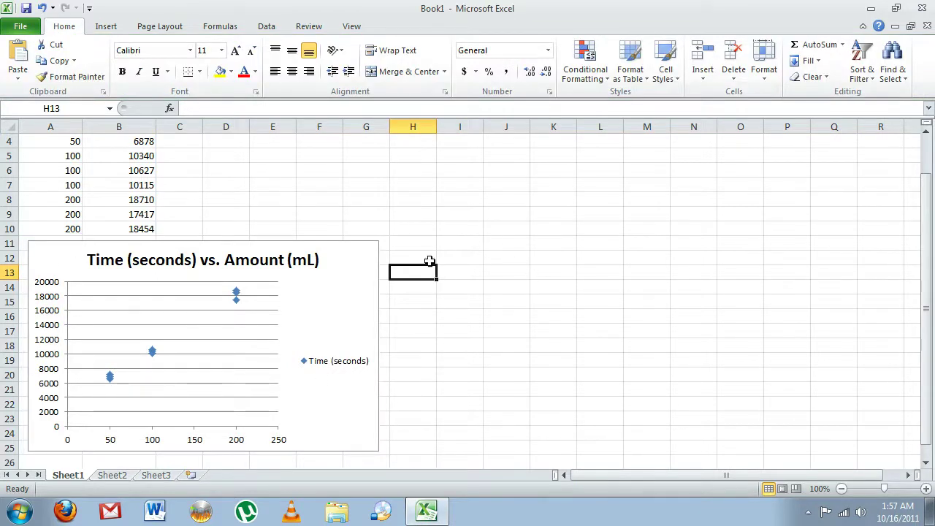
{"action": "left_click", "coordinate": [349, 286]}
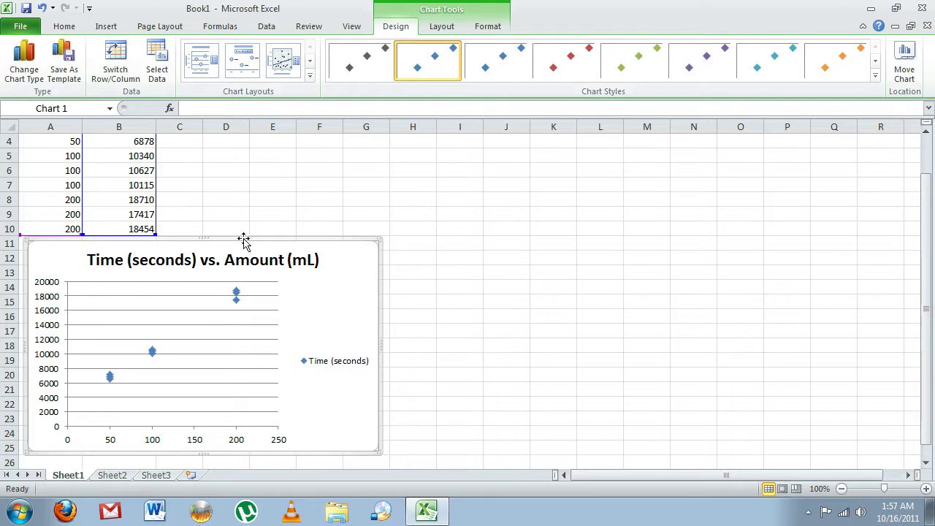
{"action": "left_click", "coordinate": [442, 26]}
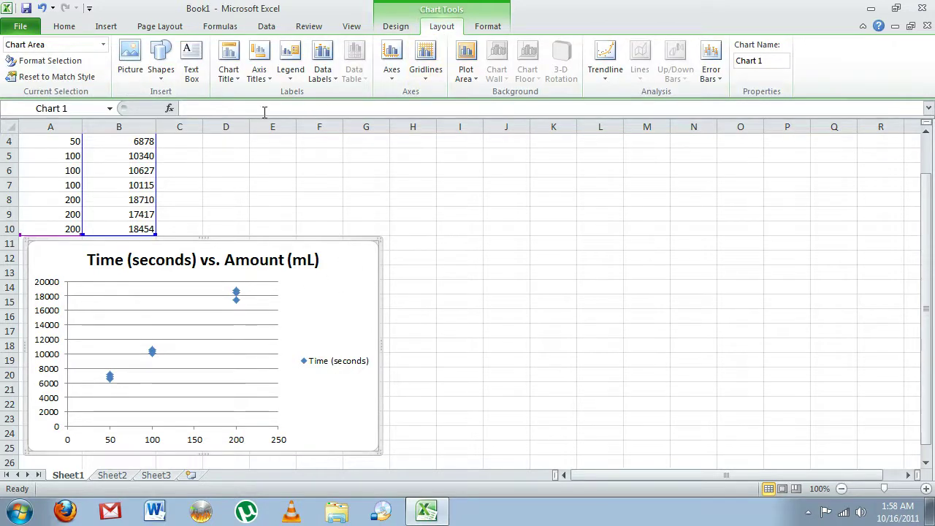
{"action": "left_click", "coordinate": [261, 78]}
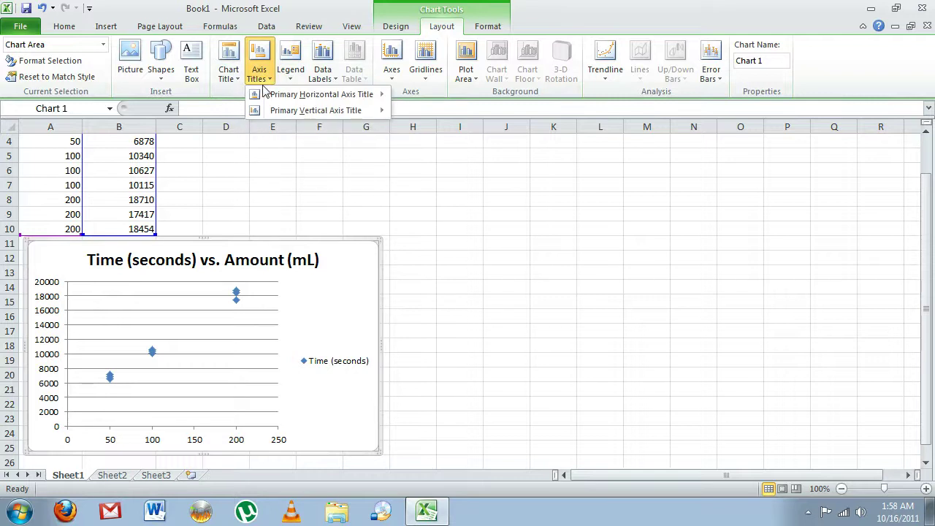
{"action": "mouse_move", "coordinate": [292, 98]}
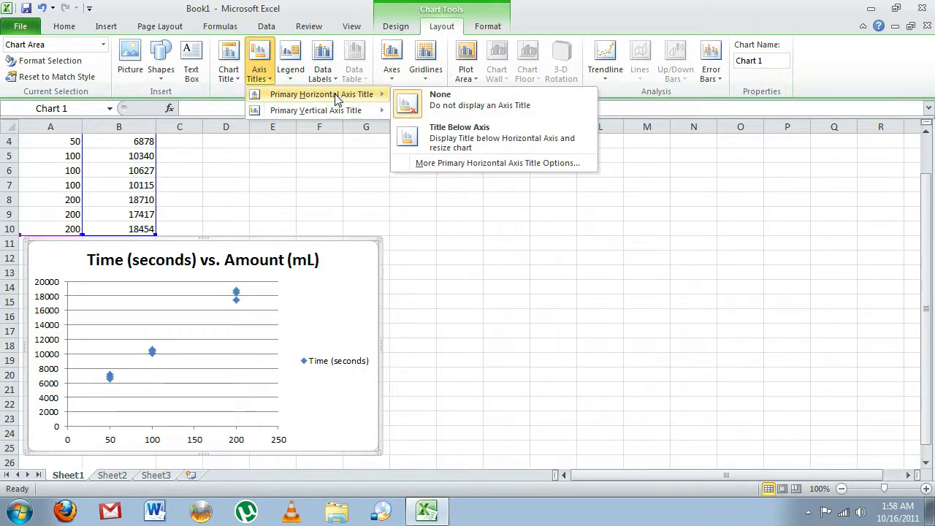
{"action": "left_click", "coordinate": [463, 149]}
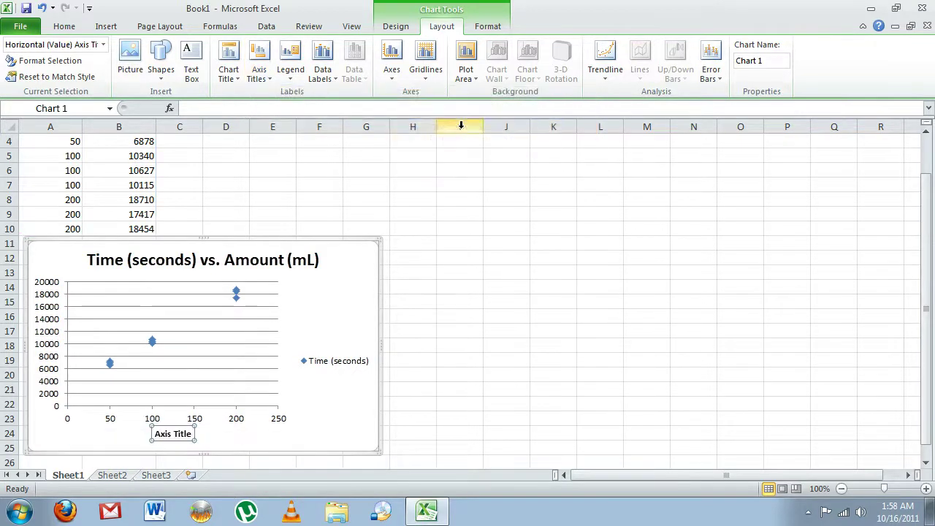
{"action": "triple_click", "coordinate": [176, 434]}
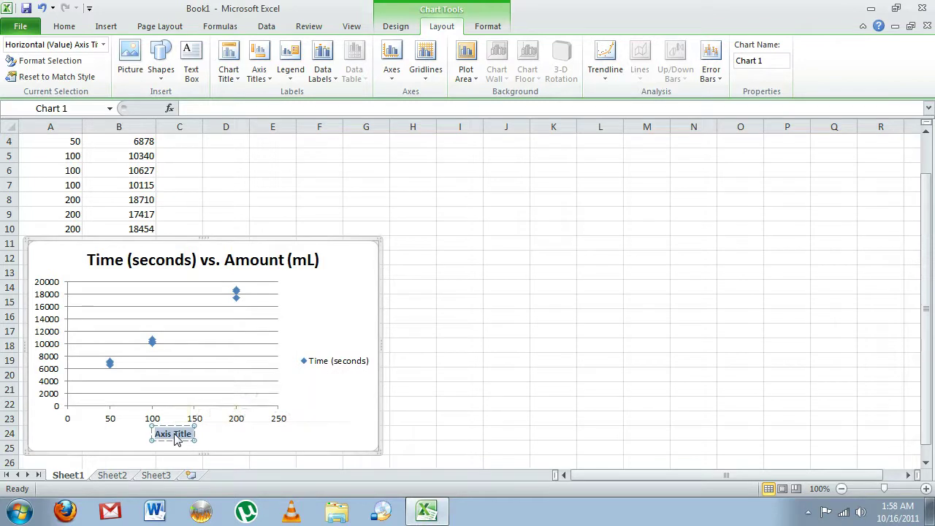
{"action": "type", "text": "Amount (mL)"}
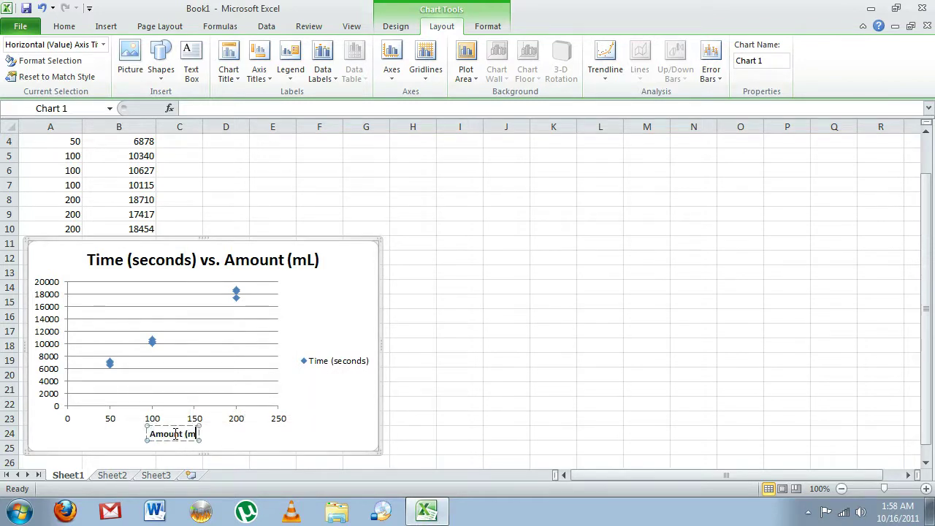
{"action": "left_click", "coordinate": [372, 408]}
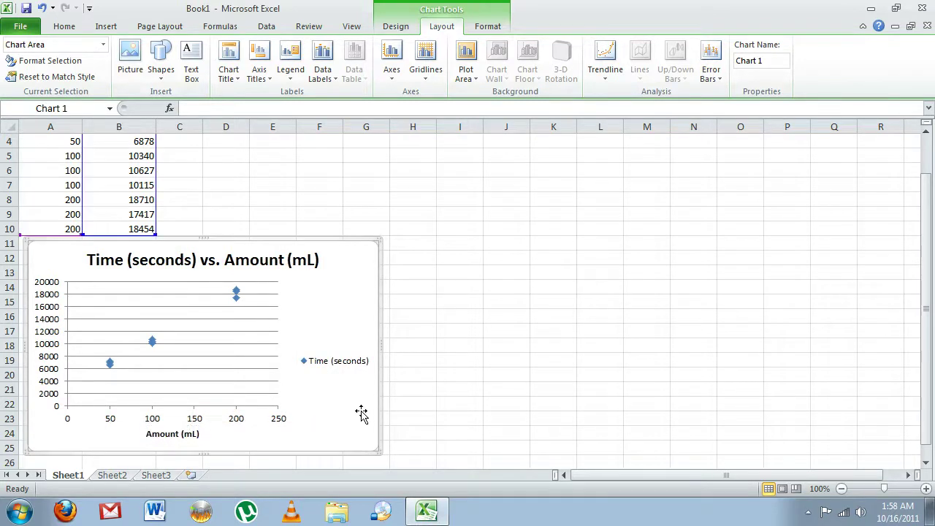
Add a rotated vertical axis title to the chart reading "Time (seconds)".
{"action": "left_click", "coordinate": [257, 79]}
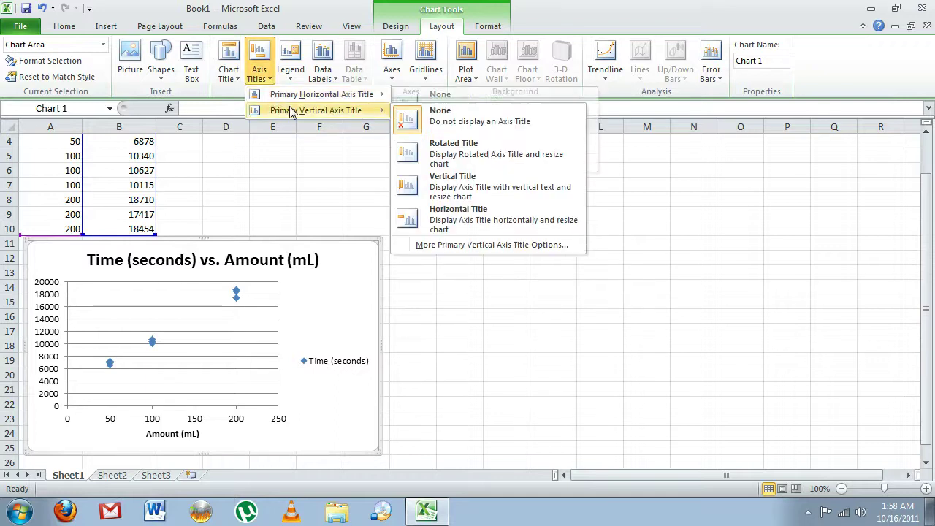
{"action": "left_click", "coordinate": [460, 155]}
{"action": "triple_click", "coordinate": [46, 348]}
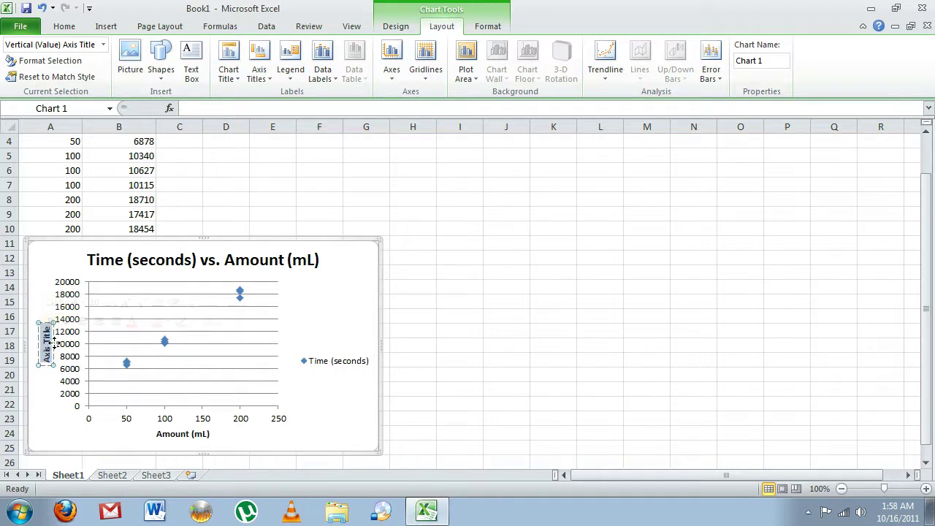
{"action": "type", "text": "Time (s"}
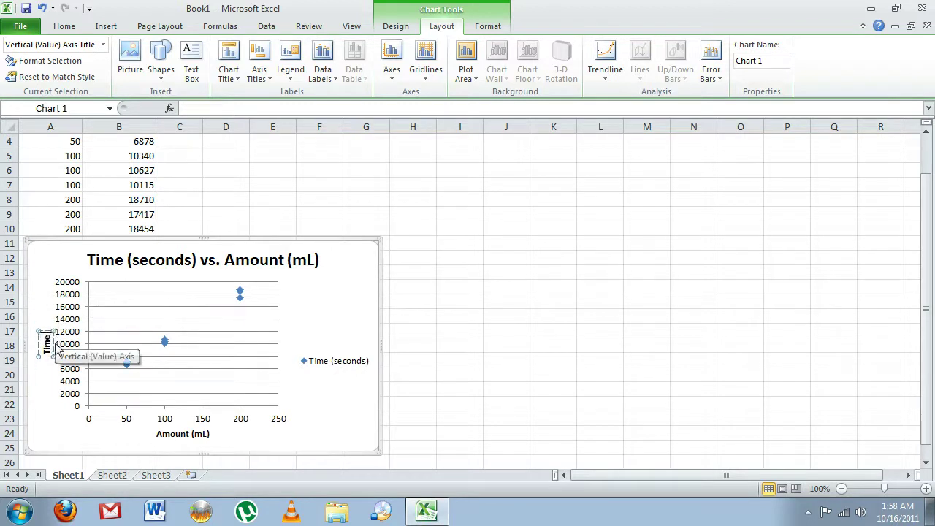
{"action": "type", "text": "econds)"}
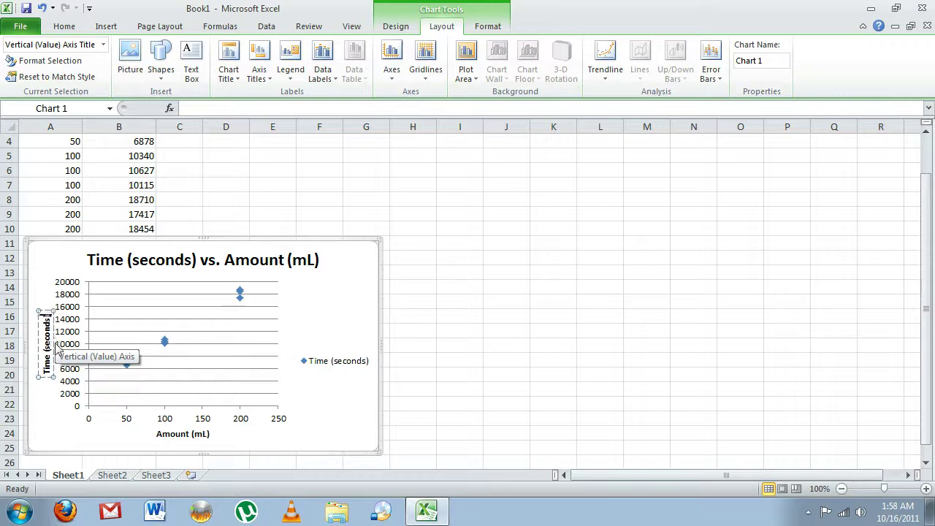
{"action": "left_click", "coordinate": [353, 328]}
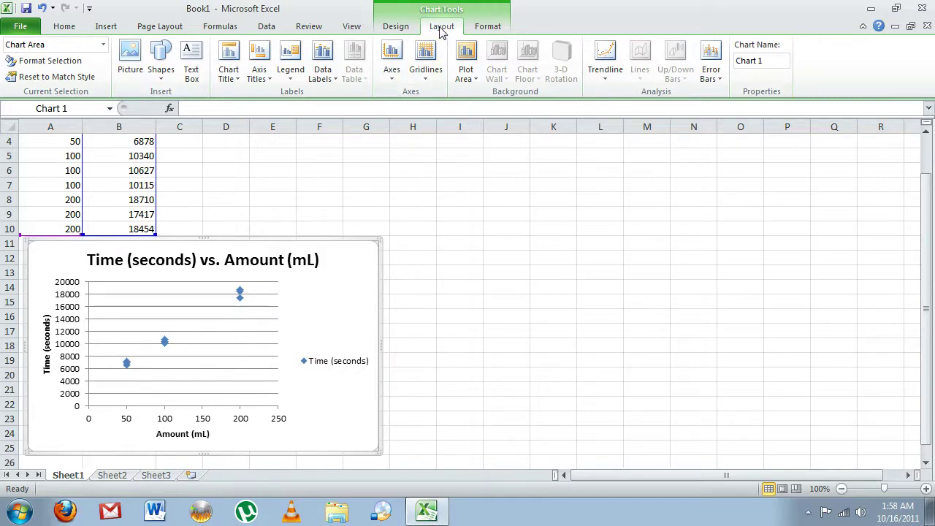
Add a linear trendline displaying its equation and R-squared value, and move that label out of the plot area to just above the legend.
{"action": "left_click", "coordinate": [608, 73]}
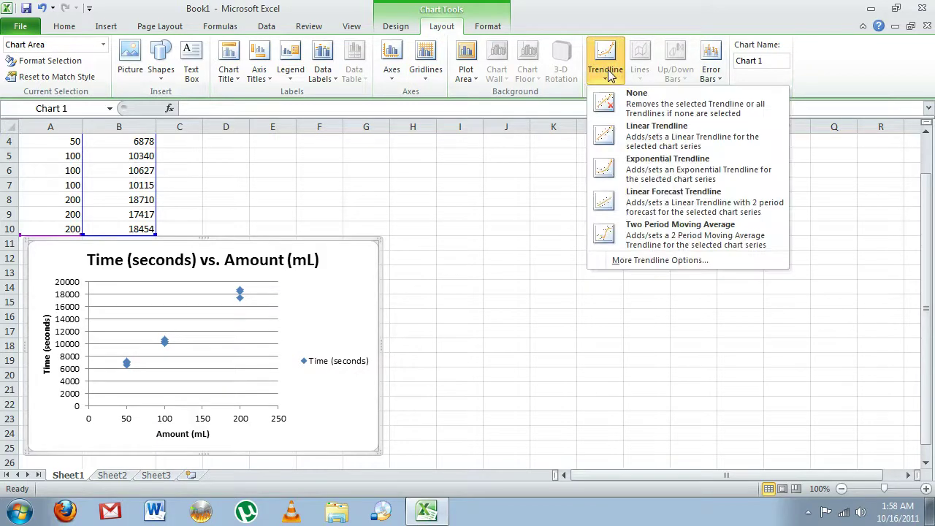
{"action": "left_click", "coordinate": [623, 265]}
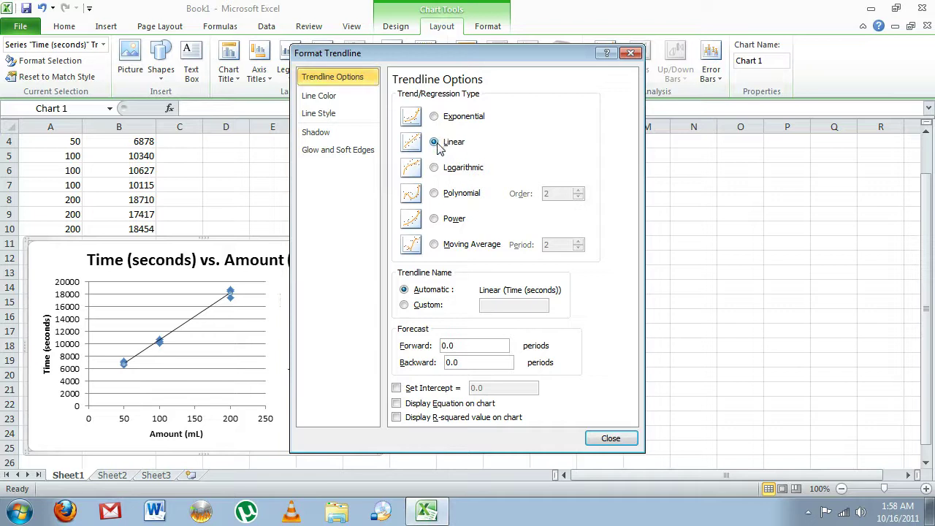
{"action": "left_click", "coordinate": [397, 407]}
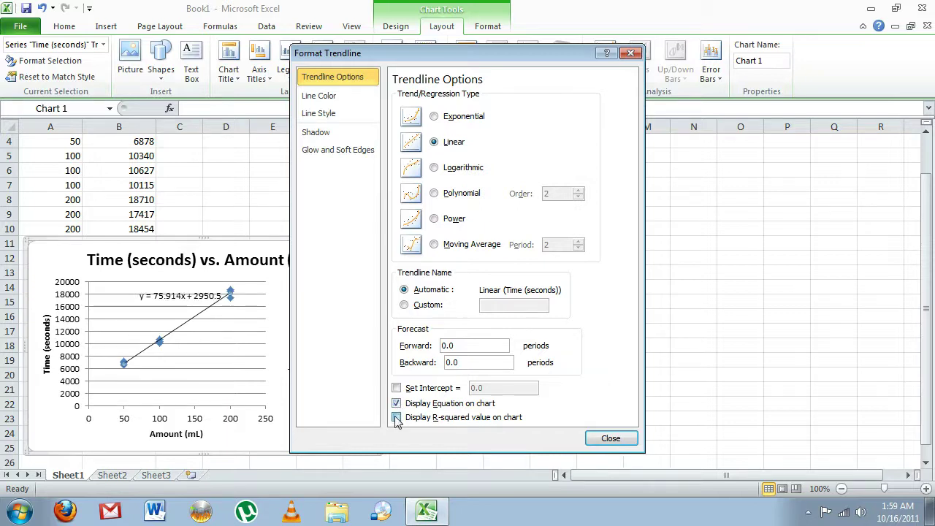
{"action": "left_click", "coordinate": [396, 417]}
{"action": "left_click_drag", "start_coordinate": [427, 56], "coordinate": [554, 57]}
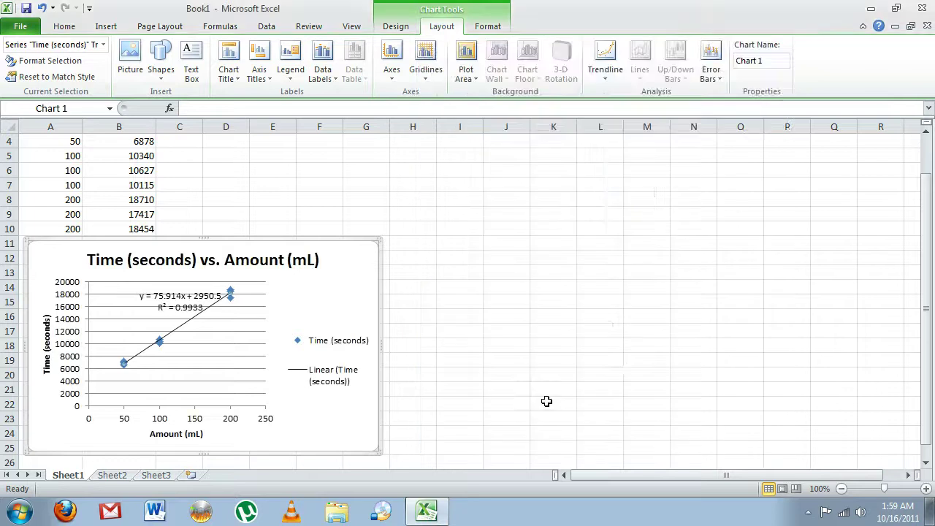
{"action": "left_click_drag", "start_coordinate": [165, 299], "coordinate": [302, 289]}
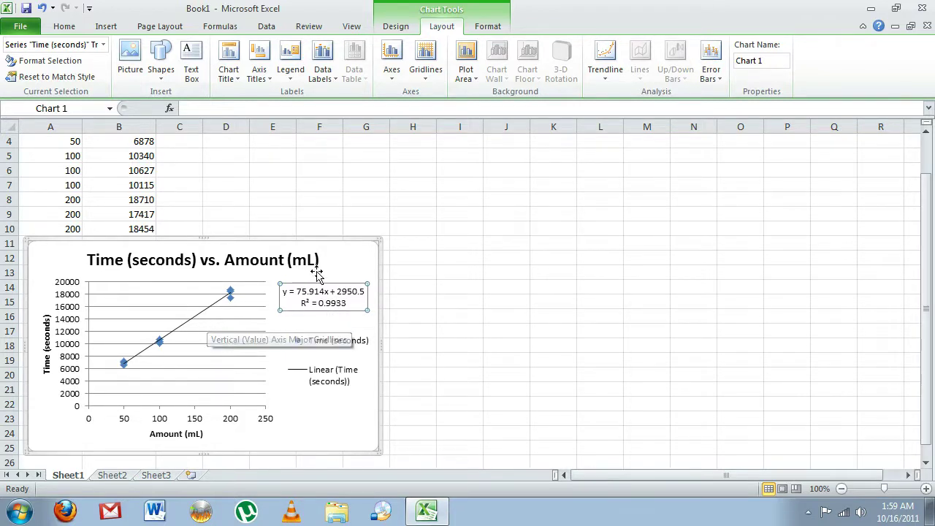
{"action": "left_click", "coordinate": [442, 275]}
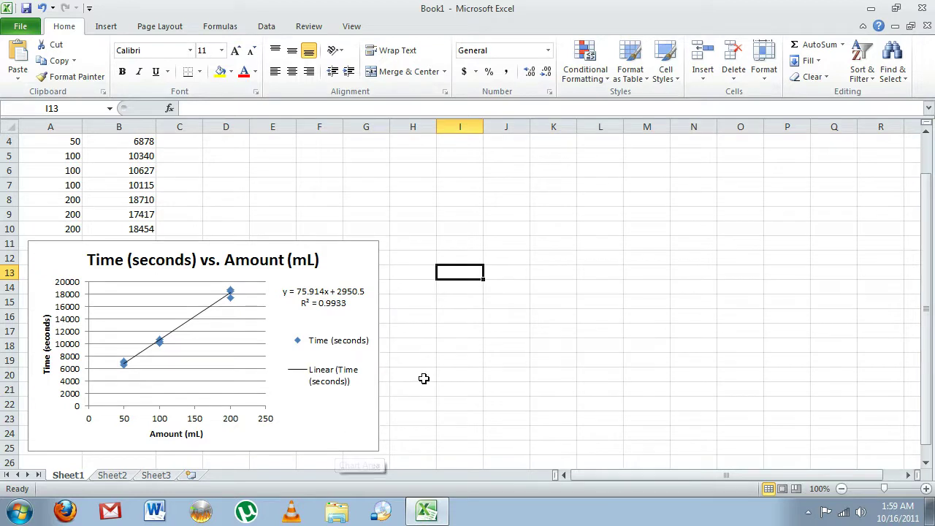
Enter the headers "Amount (mL)" in E1 and "Average Time (seconds)" in F1, and widen columns E and F to fit them.
{"action": "scroll", "coordinate": [429, 374], "scroll_direction": "up", "scroll_amount": 1}
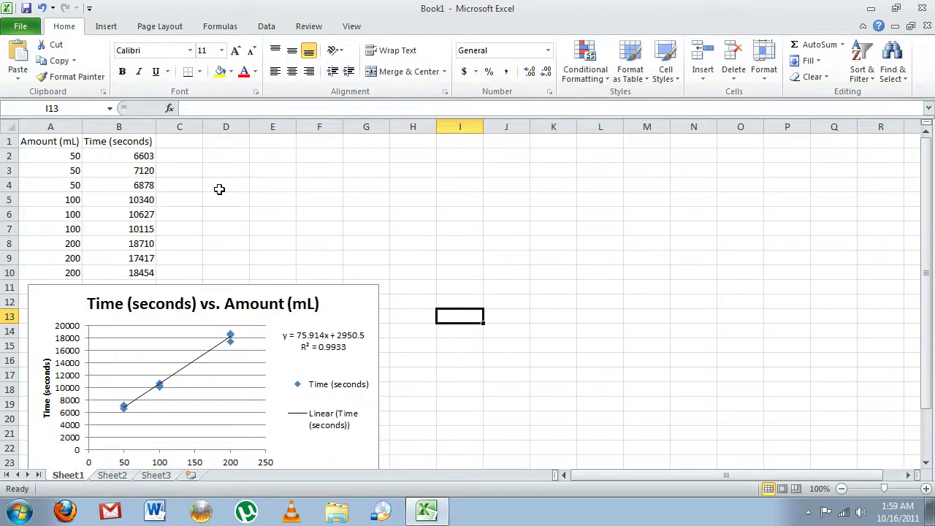
{"action": "left_click", "coordinate": [280, 142]}
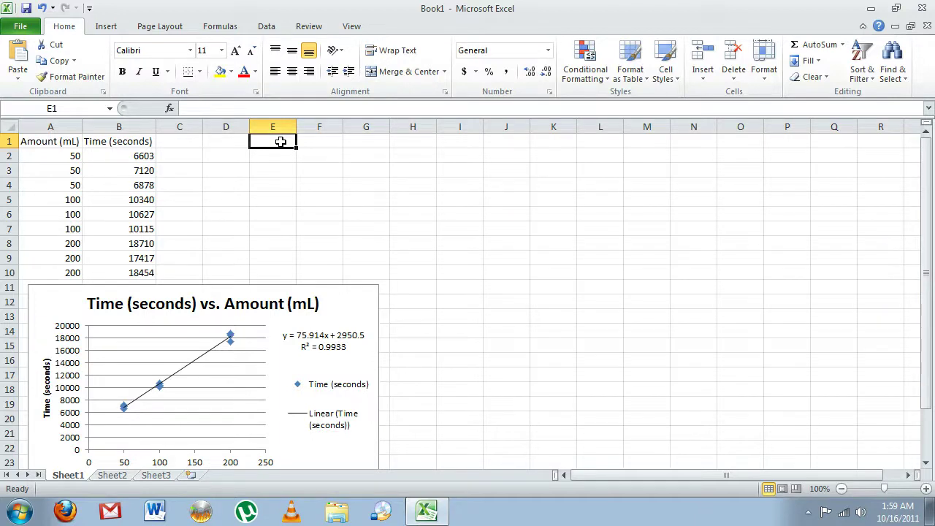
{"action": "type", "text": "Amou"}
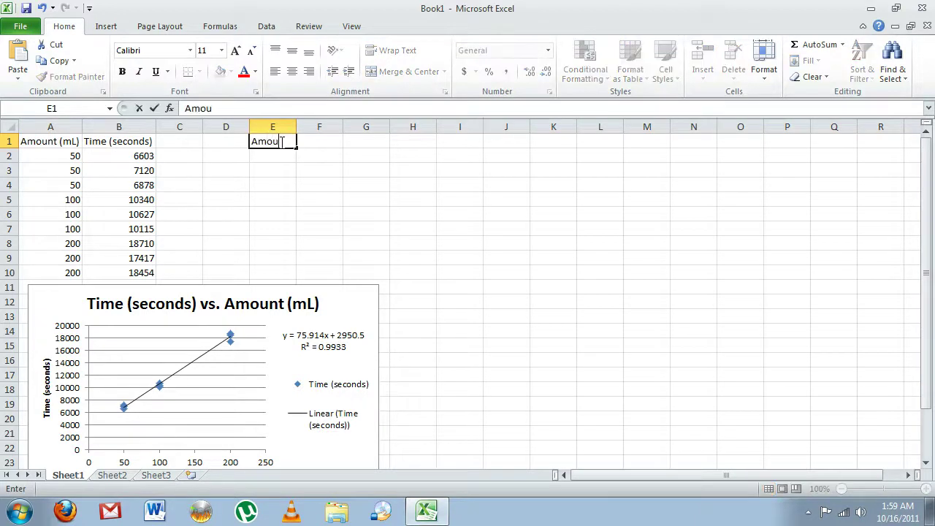
{"action": "type", "text": "nt (mL"}
{"action": "key", "text": "Tab"}
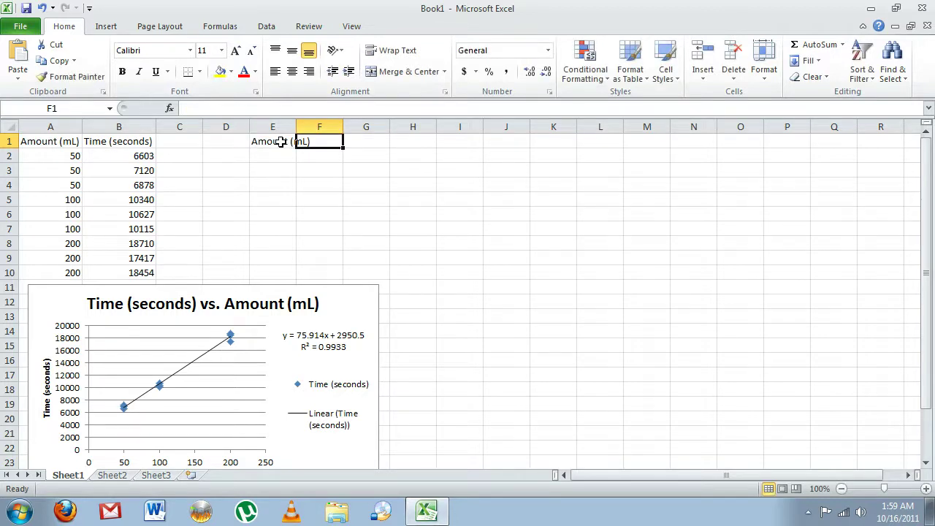
{"action": "type", "text": "Average Time"}
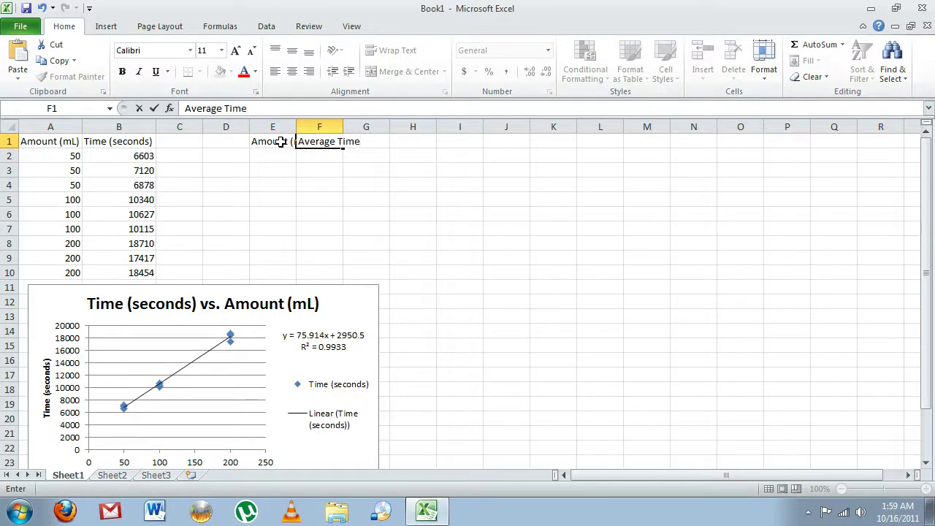
{"action": "type", "text": " (seconds)"}
{"action": "key", "text": "Return"}
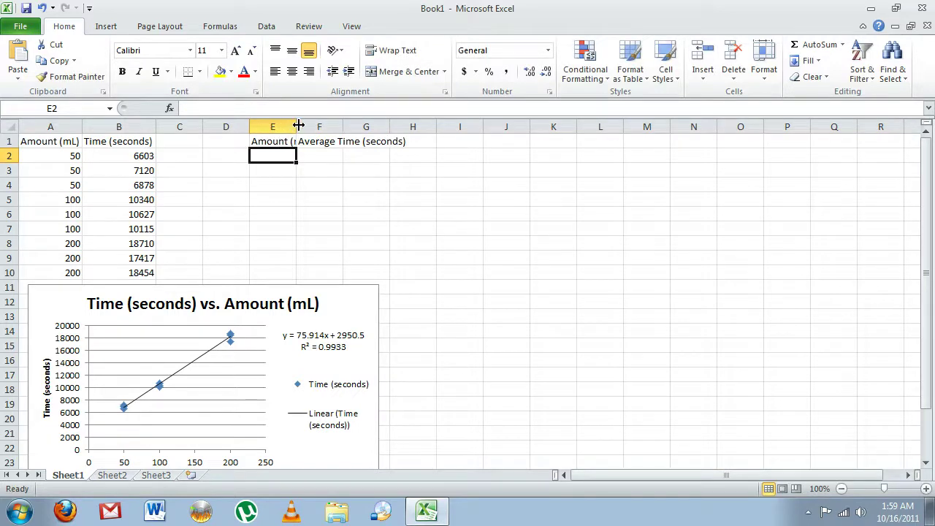
{"action": "left_click_drag", "start_coordinate": [297, 126], "coordinate": [431, 135]}
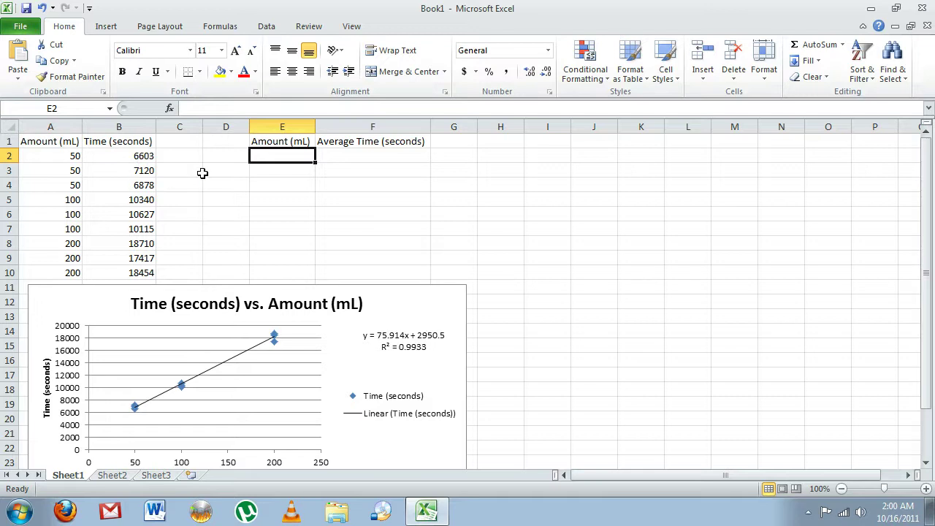
Enter the amounts 50, 100 and 200 in cells E2 to E4.
{"action": "type", "text": "50"}
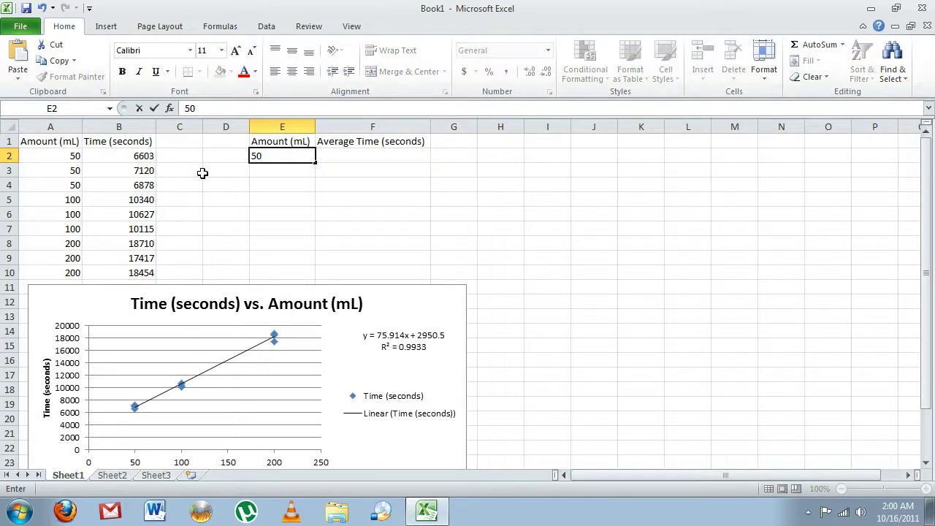
{"action": "key", "text": "Return"}
{"action": "type", "text": "100"}
{"action": "key", "text": "Return"}
{"action": "type", "text": "200"}
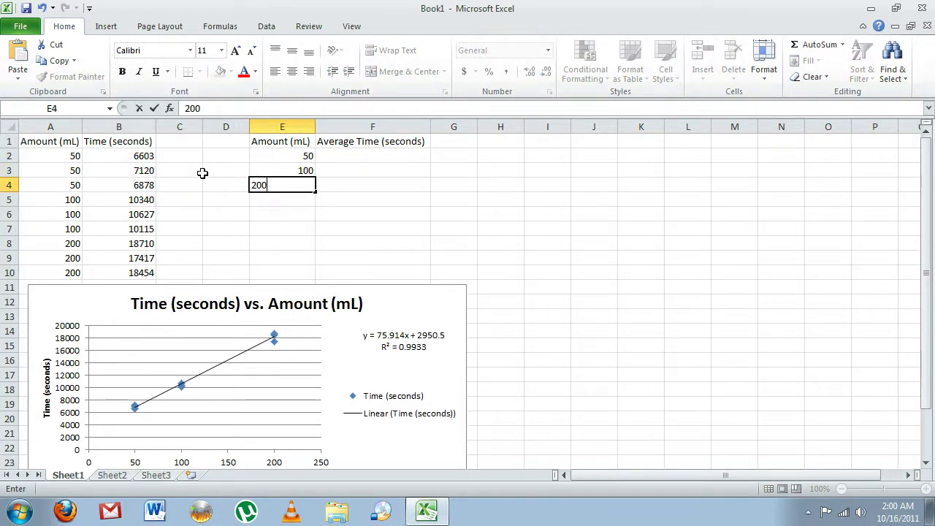
Calculate the average time for 50 mL in cell F2 with the AVERAGE function over B2:B4.
{"action": "left_click", "coordinate": [374, 154]}
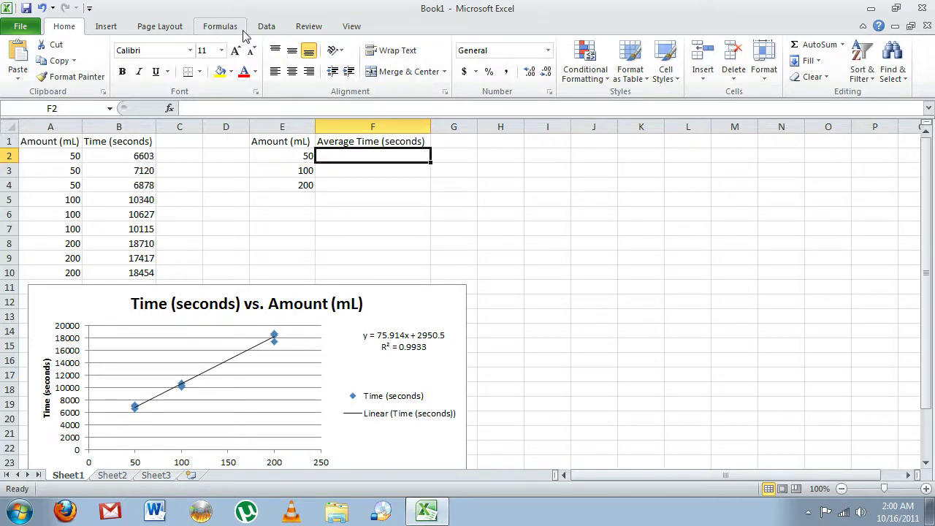
{"action": "left_click", "coordinate": [220, 27]}
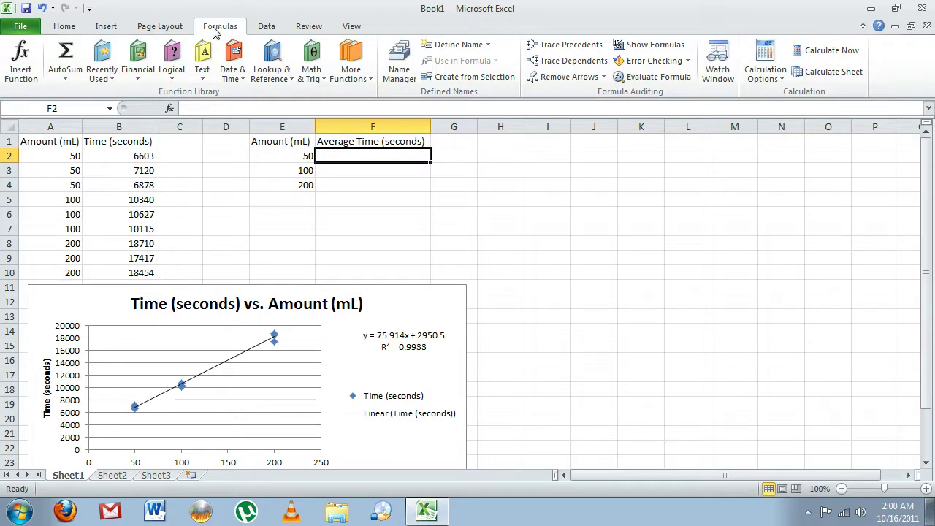
{"action": "left_click", "coordinate": [68, 81]}
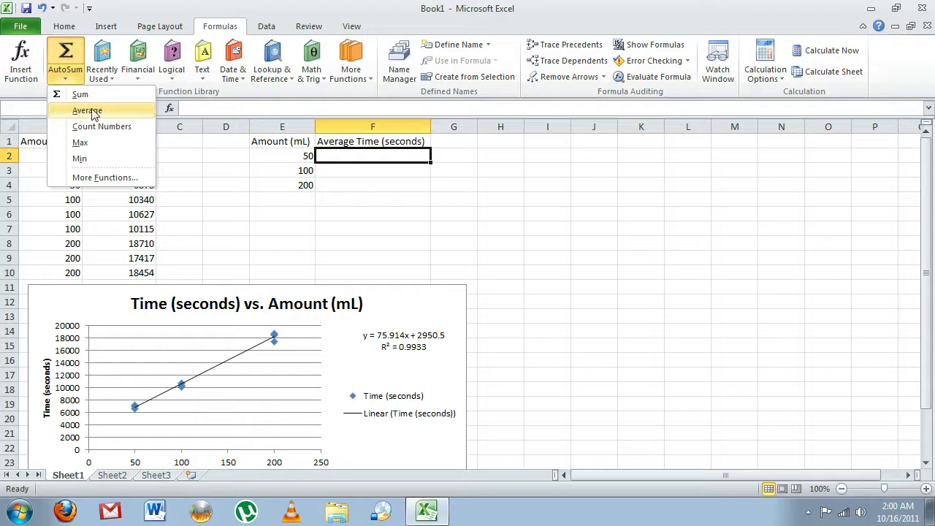
{"action": "left_click", "coordinate": [87, 111]}
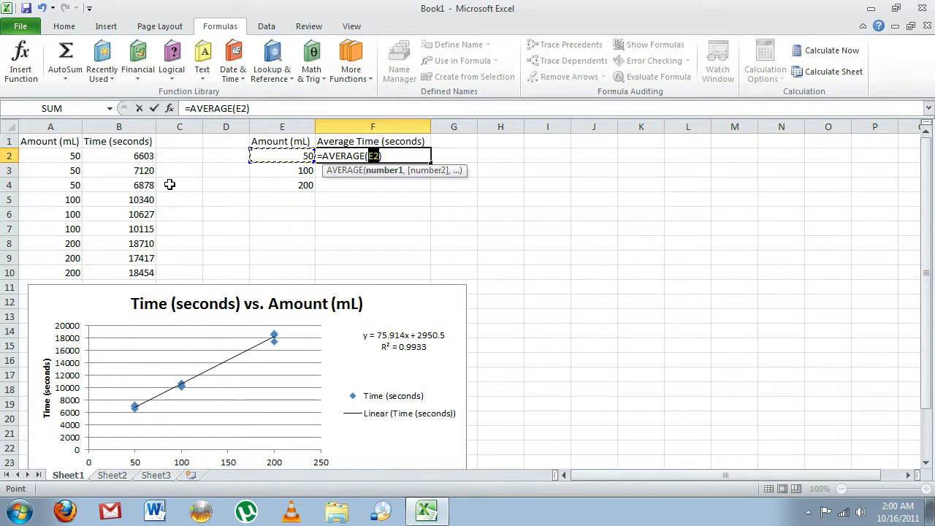
{"action": "type", "text": "B"}
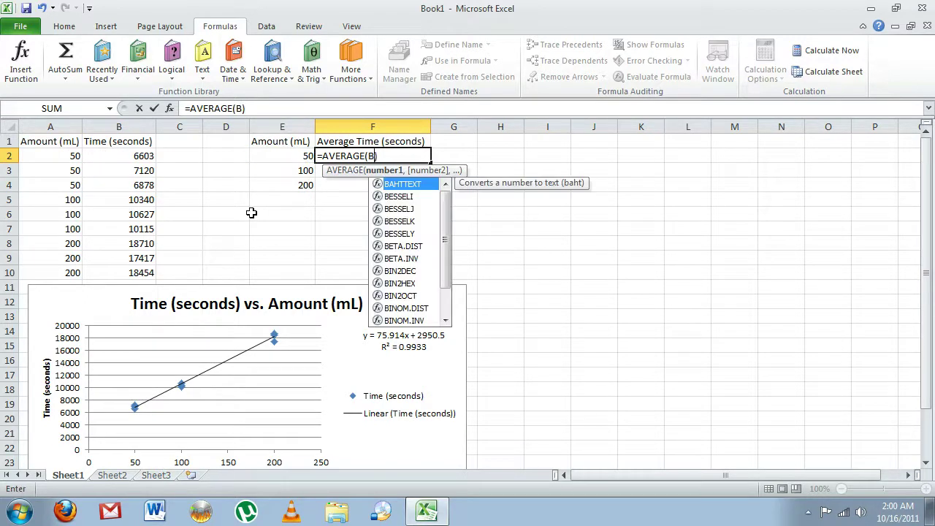
{"action": "type", "text": "2:"}
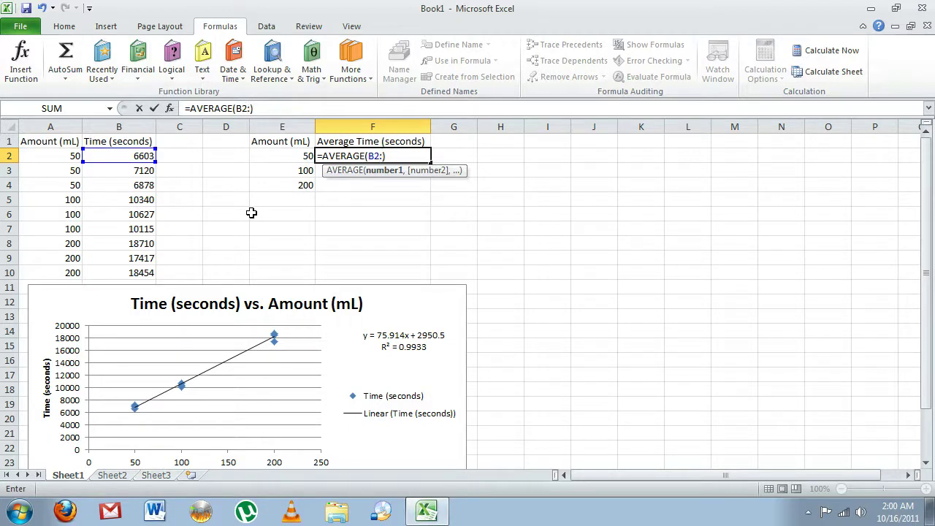
{"action": "type", "text": "B5"}
{"action": "key", "text": "BackSpace"}
{"action": "type", "text": "4)"}
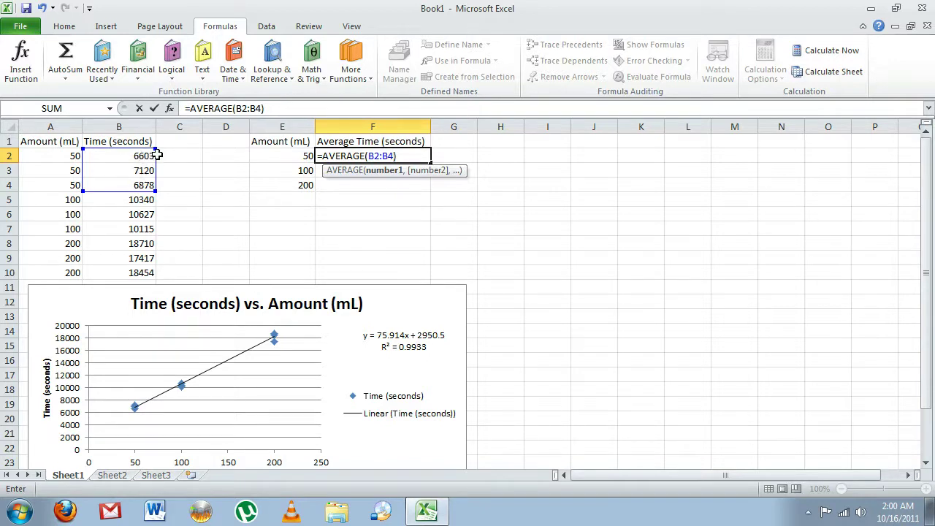
{"action": "key", "text": "Return"}
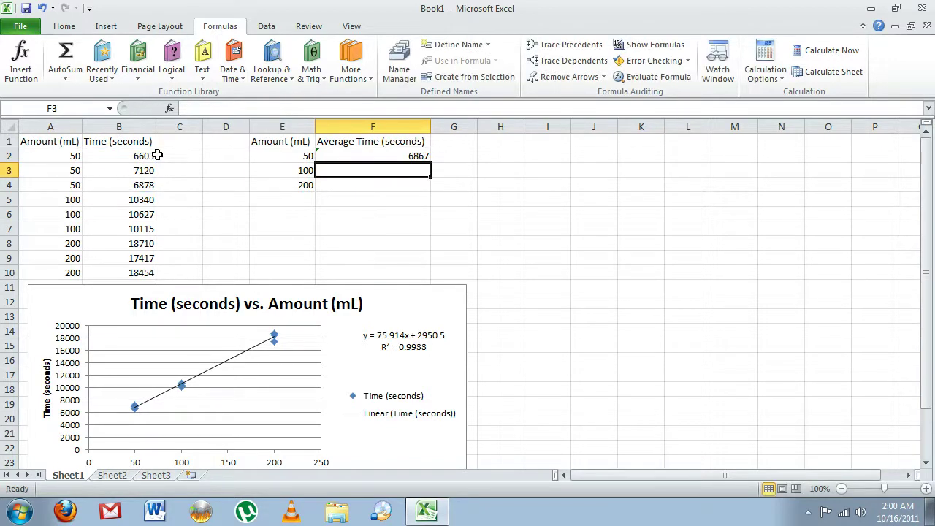
Calculate the average time for 100 mL in cell F3 with the AVERAGE function over B5:B7.
{"action": "left_click", "coordinate": [66, 79]}
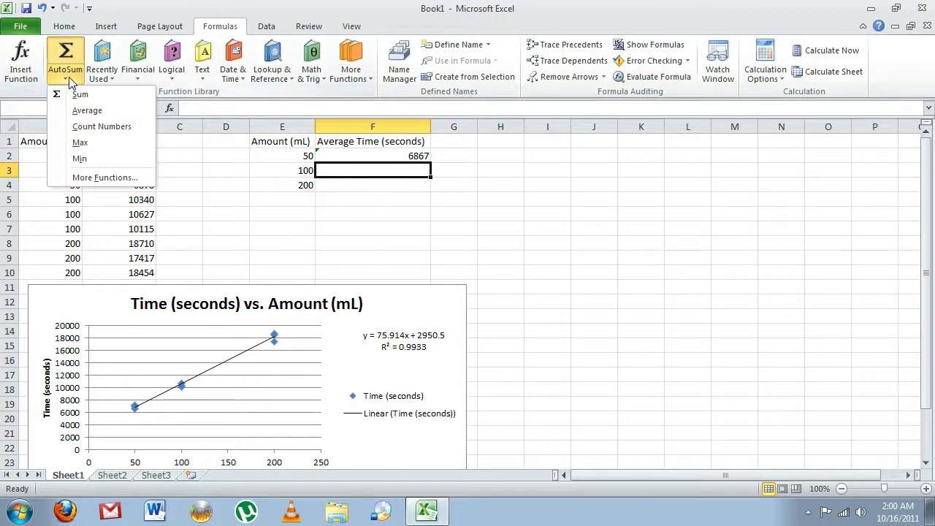
{"action": "left_click", "coordinate": [98, 109]}
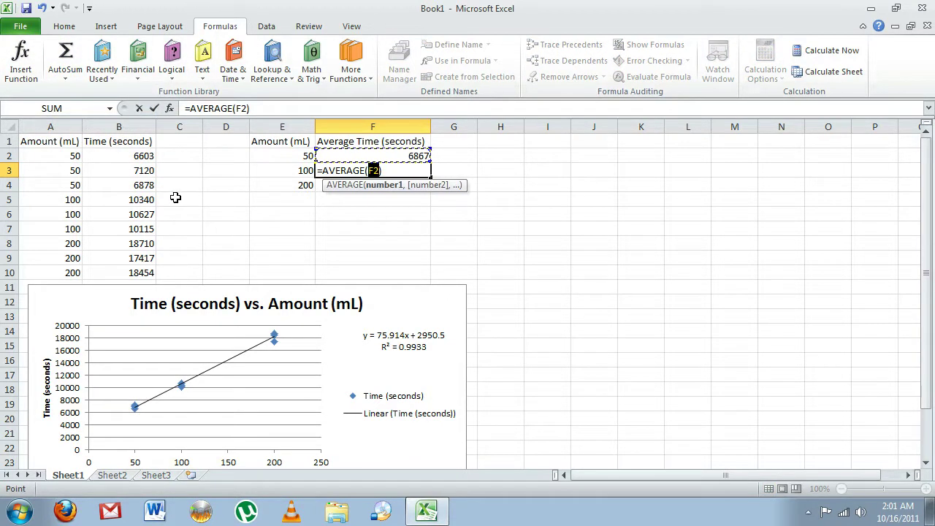
{"action": "type", "text": "B5:B7"}
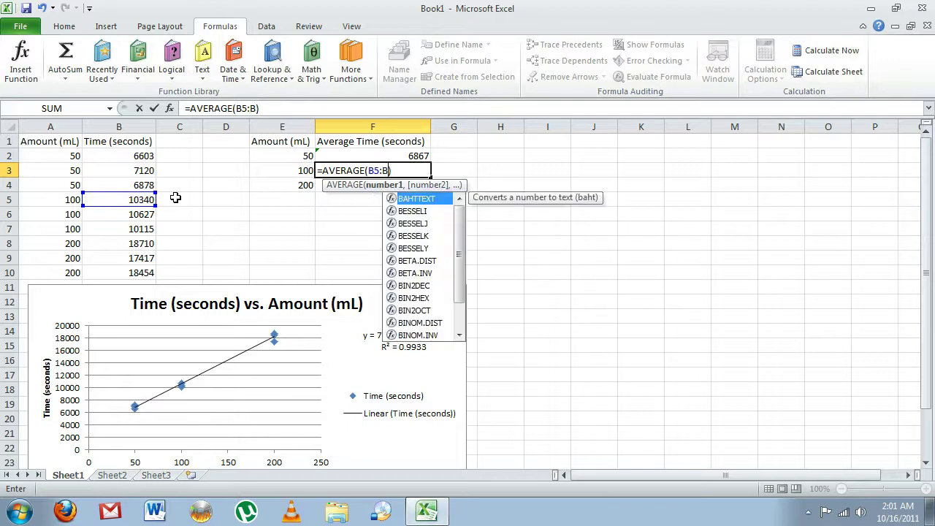
{"action": "key", "text": "Return"}
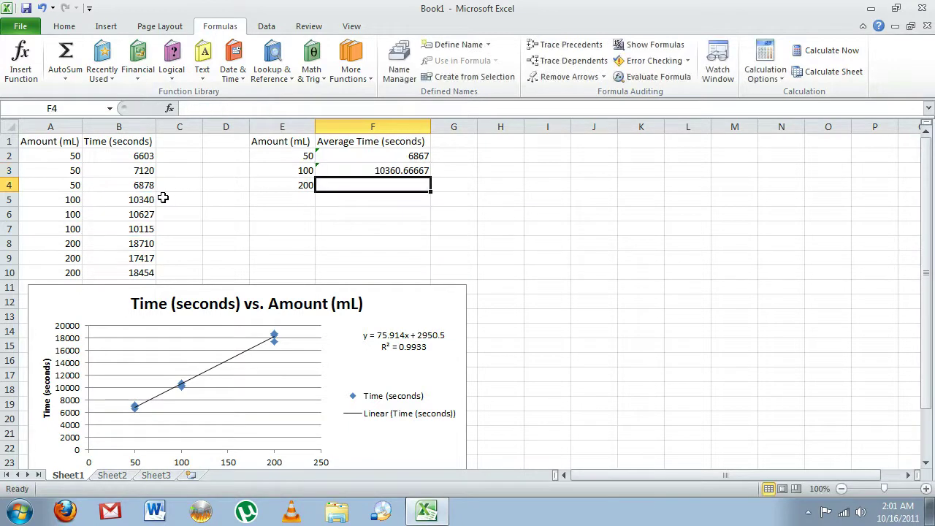
Calculate the average time for 200 mL in cell F4 with the AVERAGE function over B8:B10.
{"action": "left_click", "coordinate": [65, 76]}
{"action": "left_click", "coordinate": [87, 110]}
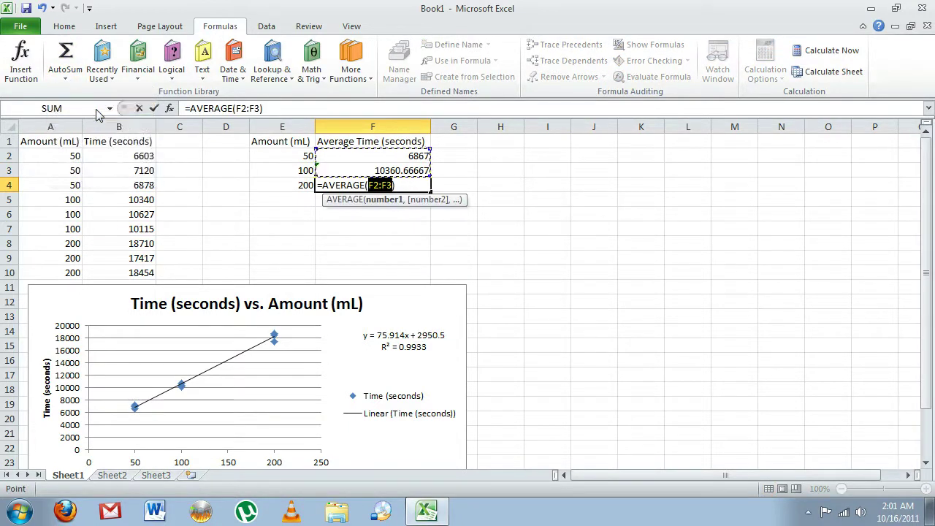
{"action": "type", "text": "B8"}
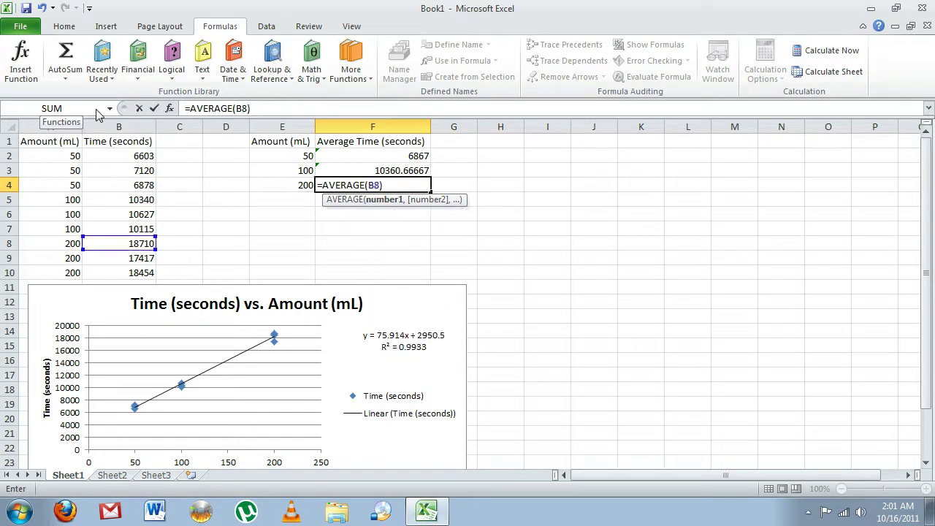
{"action": "type", "text": ":B10"}
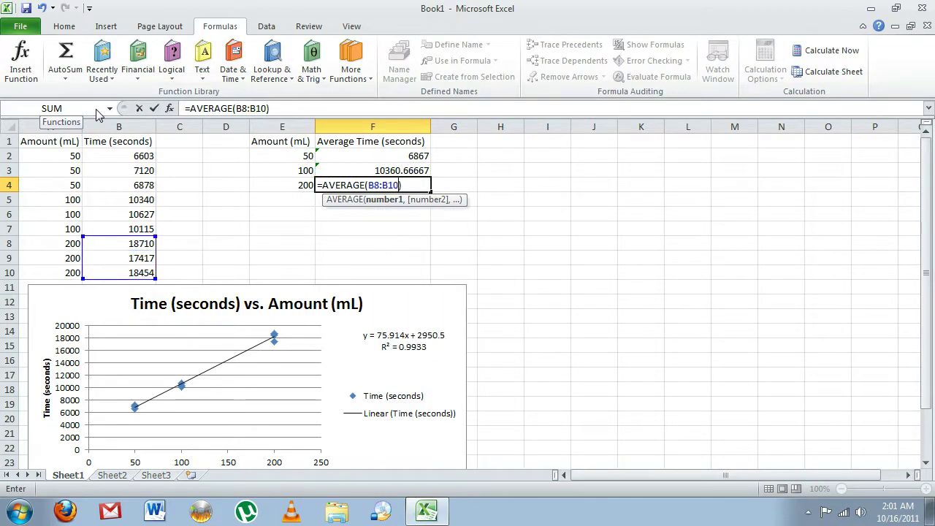
{"action": "key", "text": "Return"}
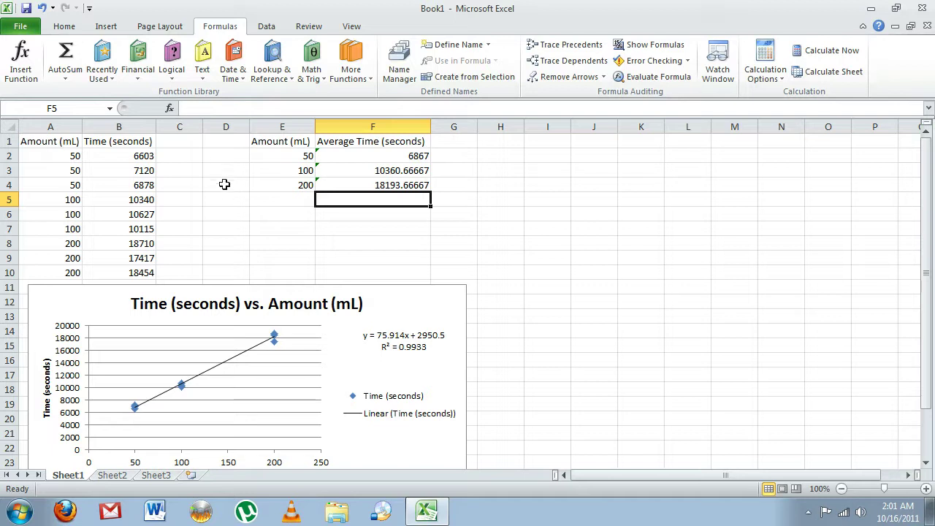
Enter the header "Rate (sec/mL)" in cell G1 and widen column G to fit it.
{"action": "left_click", "coordinate": [459, 145]}
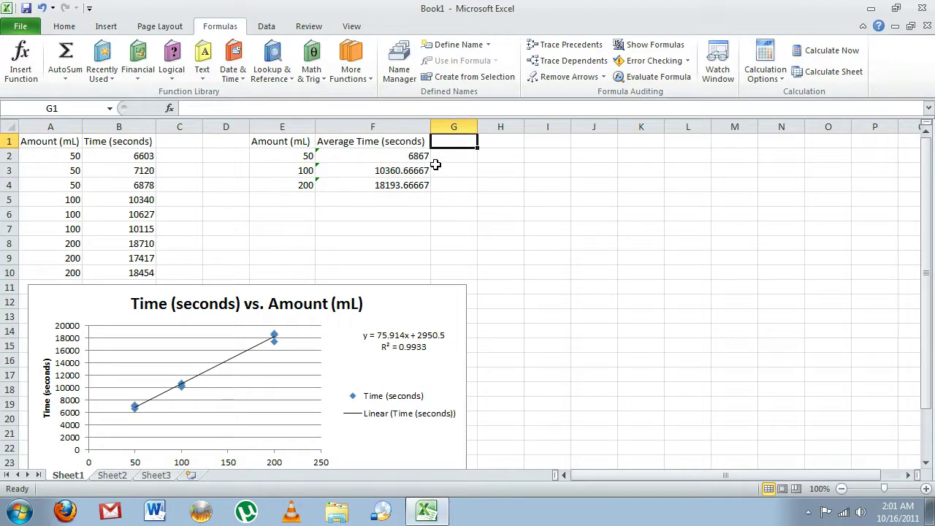
{"action": "type", "text": "Rate"}
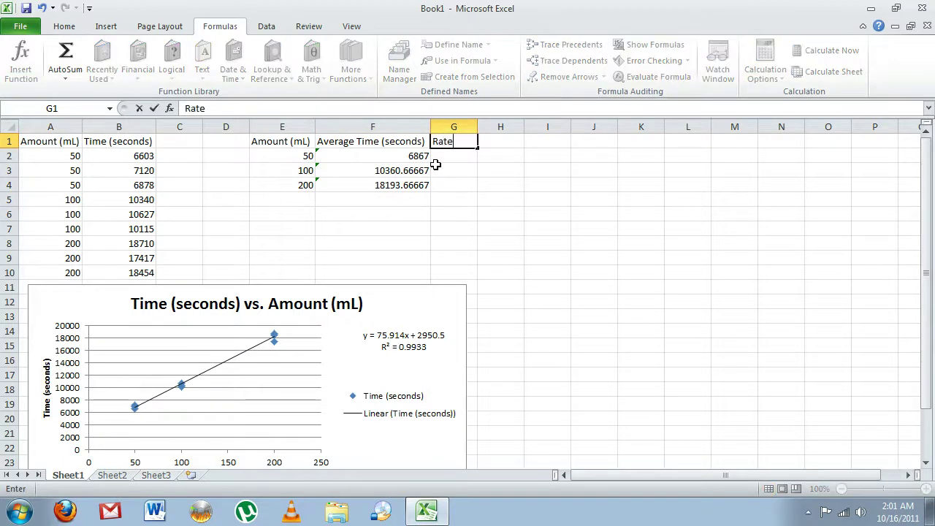
{"action": "type", "text": " (secon"}
{"action": "key", "text": "BackSpace"}
{"action": "key", "text": "BackSpace"}
{"action": "type", "text": "/m"}
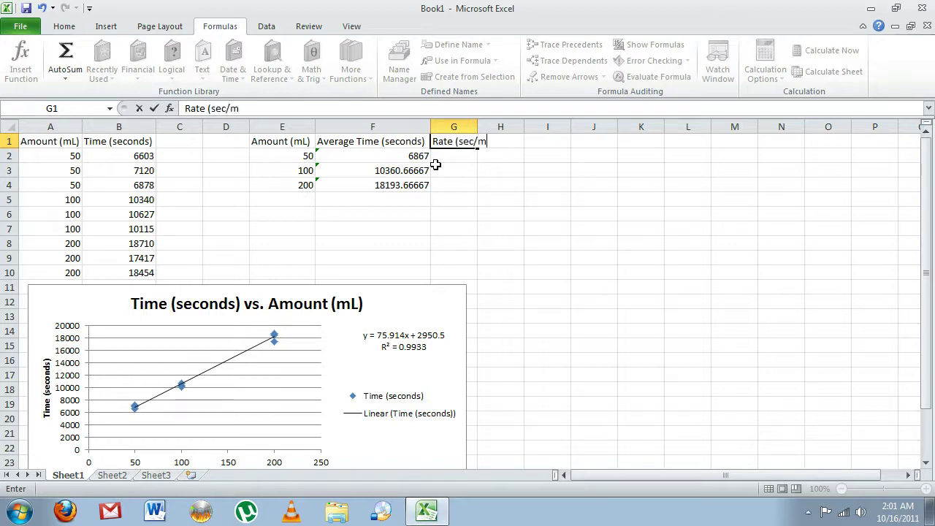
{"action": "type", "text": "L)"}
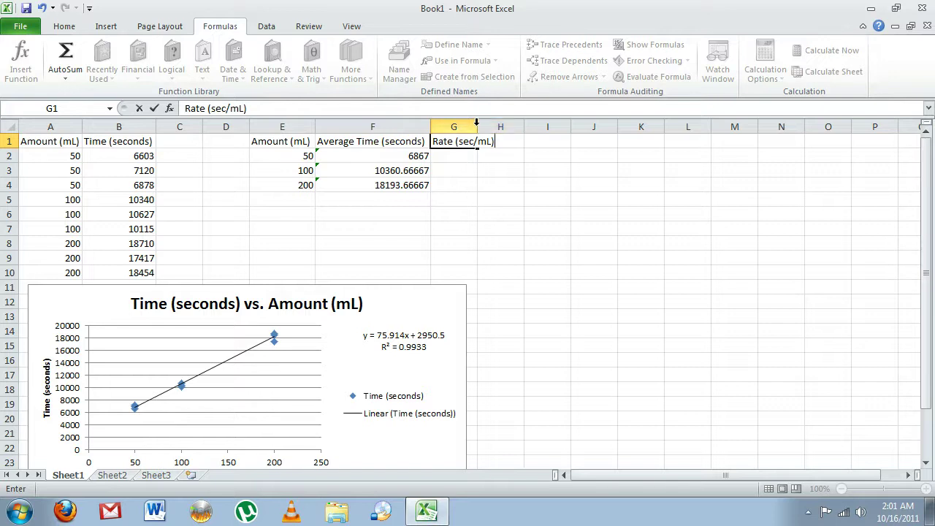
{"action": "left_click", "coordinate": [476, 173]}
{"action": "left_click_drag", "start_coordinate": [476, 125], "coordinate": [500, 125]}
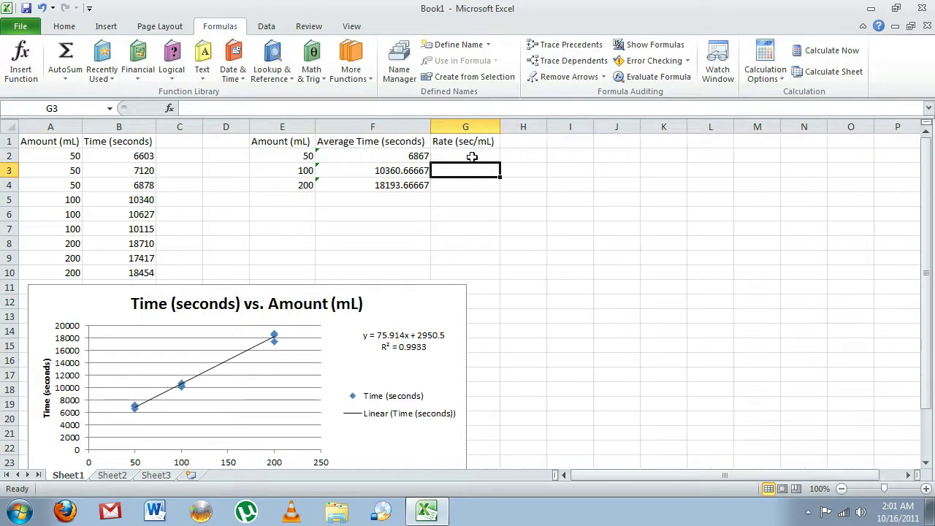
Enter the formula =F2/E2 in cell G2 to divide the average time by the amount.
{"action": "left_click", "coordinate": [468, 158]}
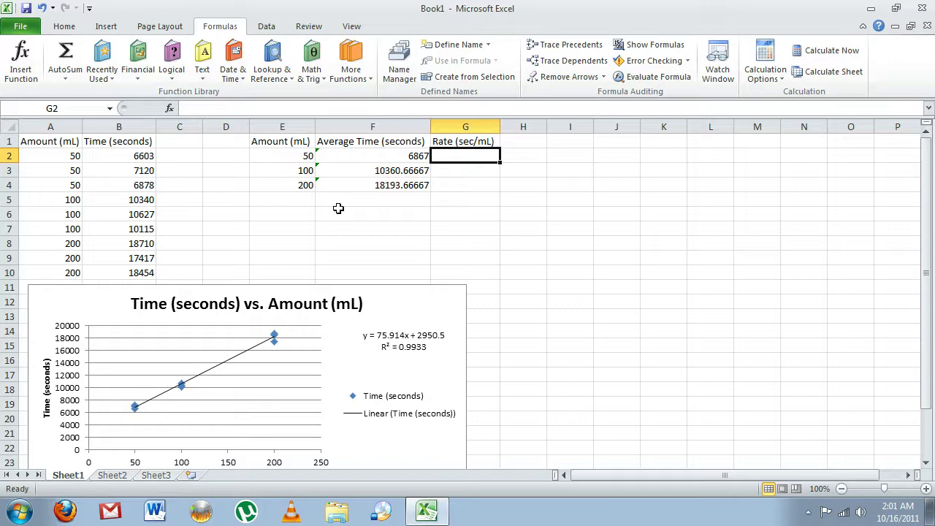
{"action": "type", "text": "="}
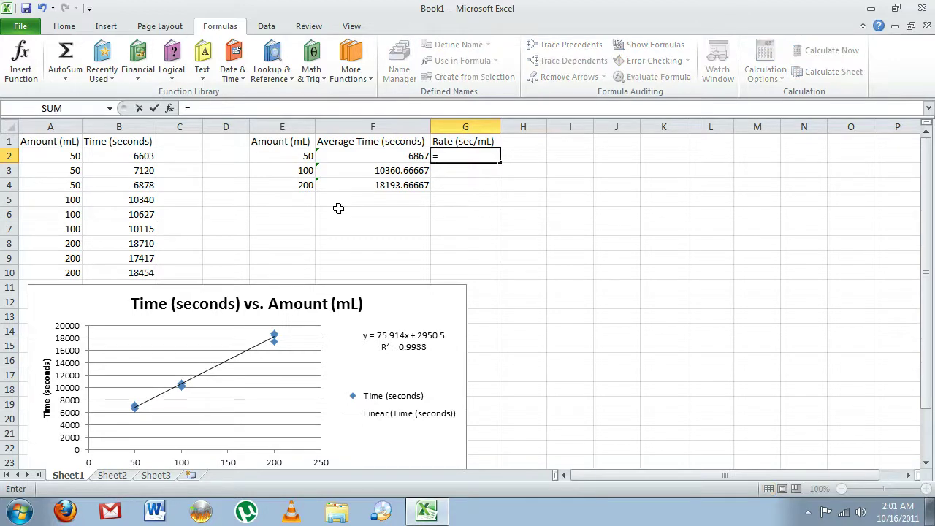
{"action": "left_click", "coordinate": [405, 158]}
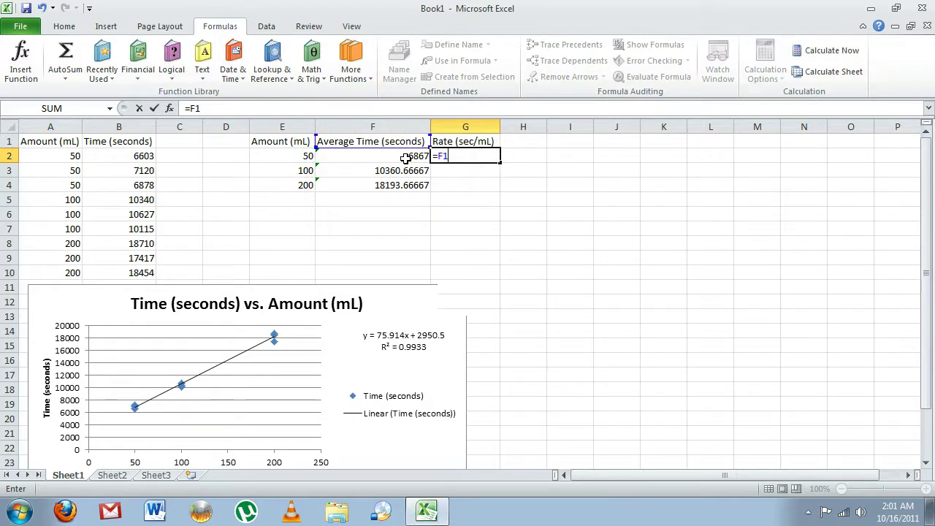
{"action": "type", "text": "/"}
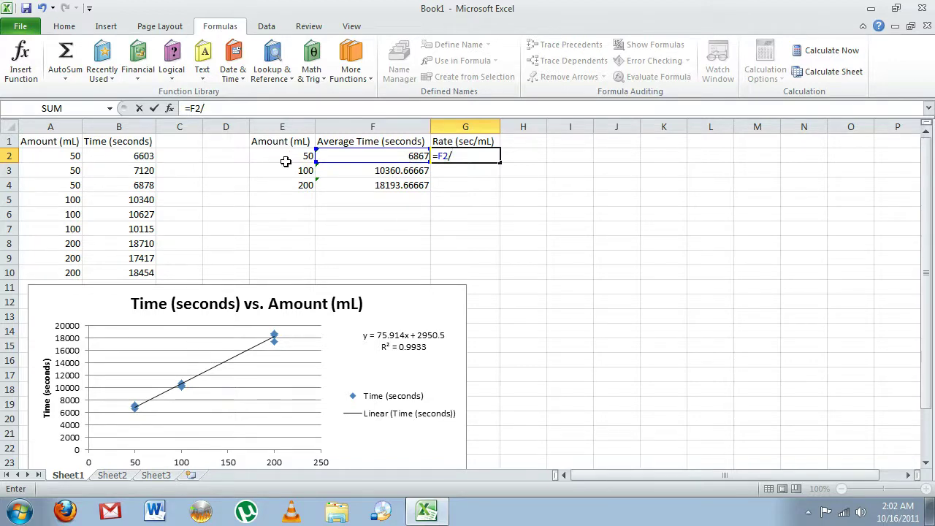
{"action": "type", "text": "E2"}
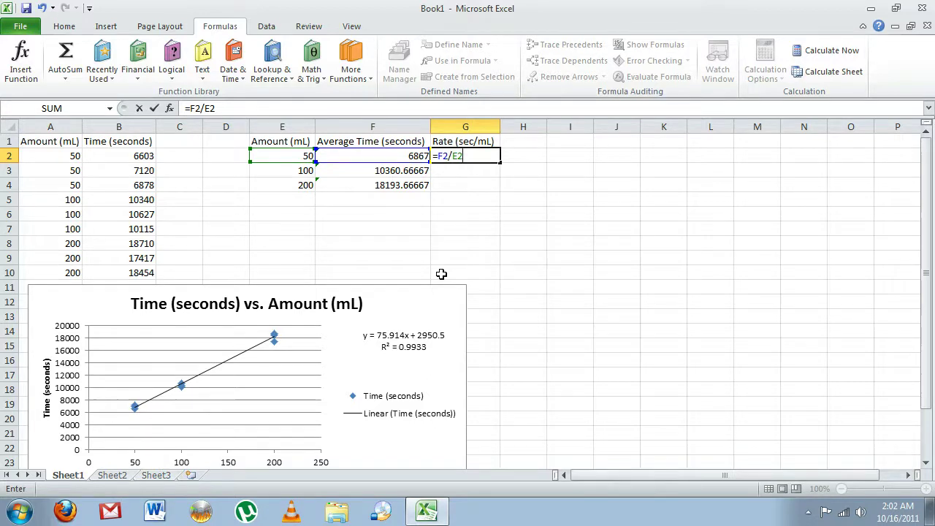
{"action": "key", "text": "Return"}
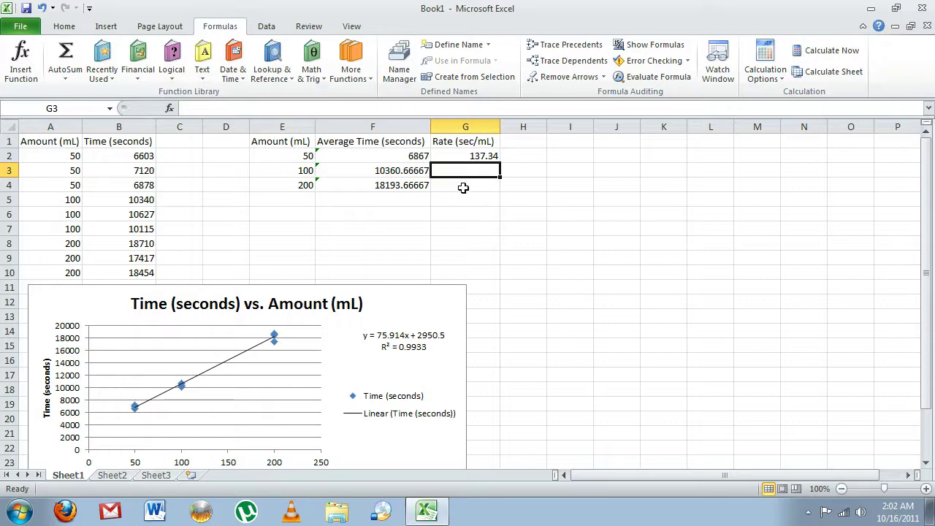
Fill the rate formula from G2 down to G4 and check the formula in each of the three cells.
{"action": "left_click", "coordinate": [469, 156]}
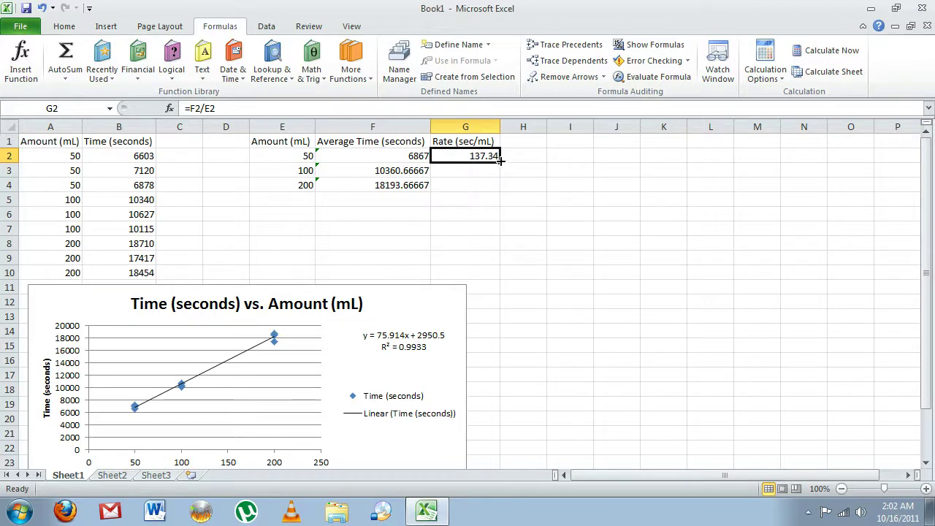
{"action": "left_click_drag", "start_coordinate": [499, 161], "coordinate": [498, 187]}
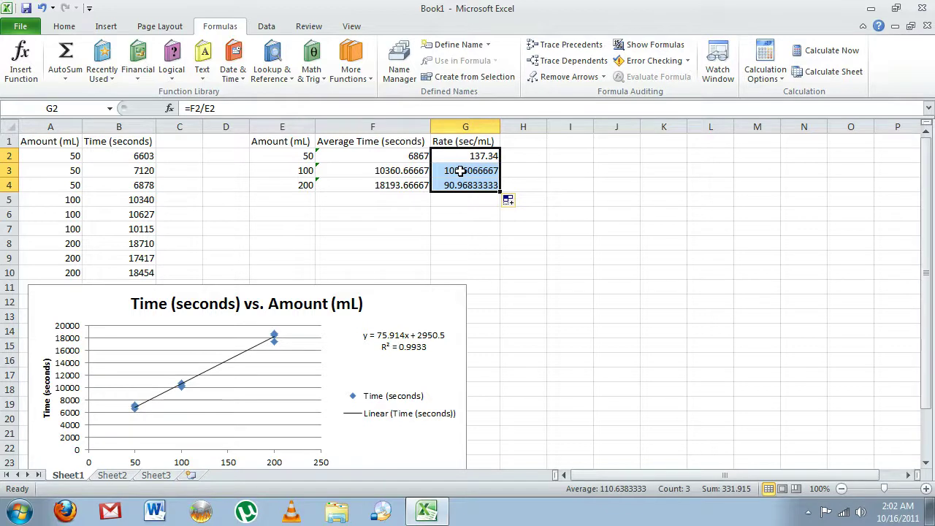
{"action": "left_click", "coordinate": [475, 157]}
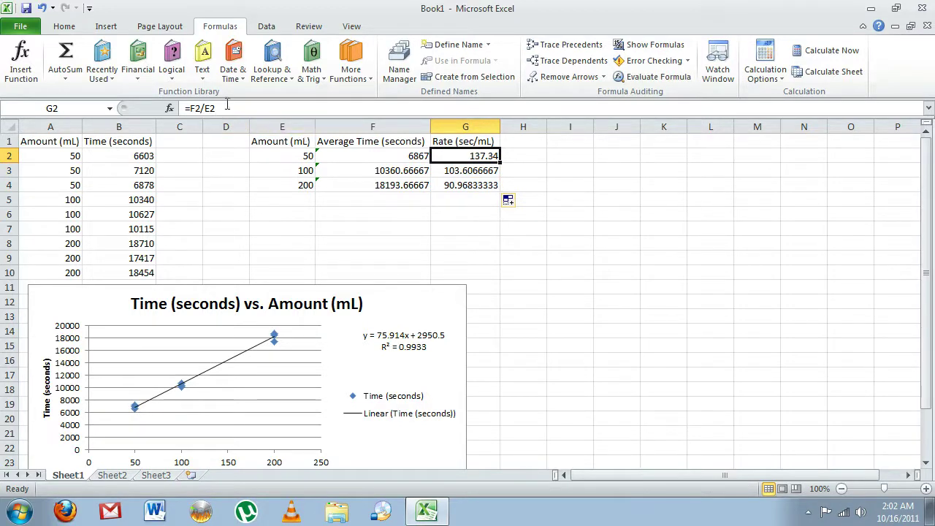
{"action": "left_click", "coordinate": [455, 173]}
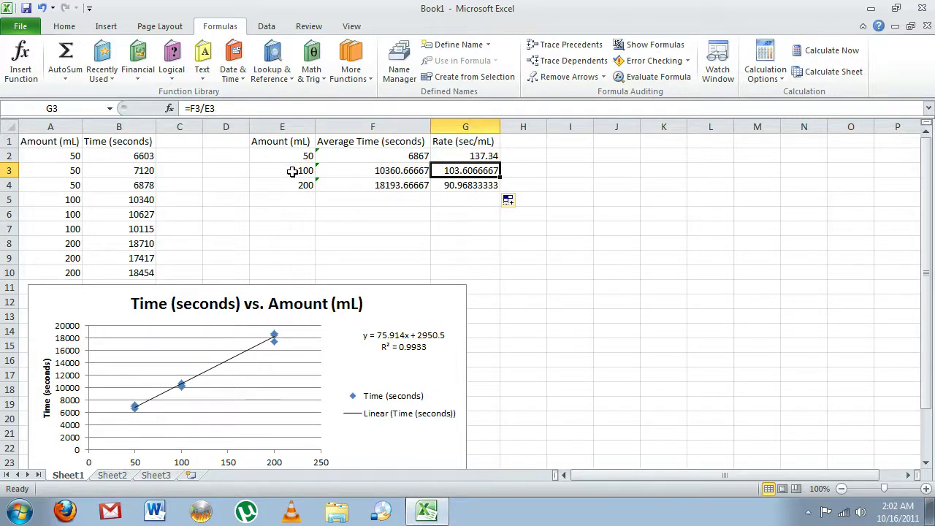
{"action": "left_click", "coordinate": [461, 187]}
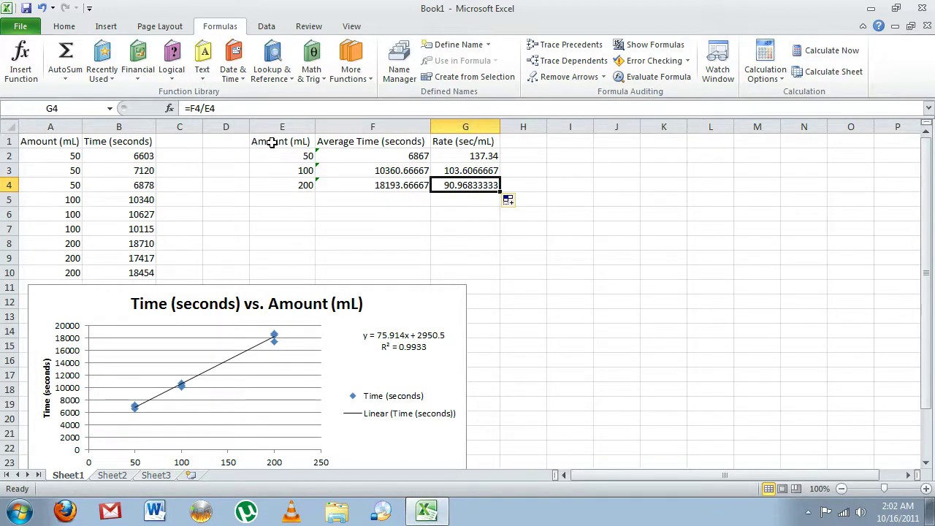
Insert a markers-only scatter chart from E1:E4 and G1:G4, and move it beside the rate column, starting around column H, row 2.
{"action": "left_click_drag", "start_coordinate": [281, 141], "coordinate": [286, 183]}
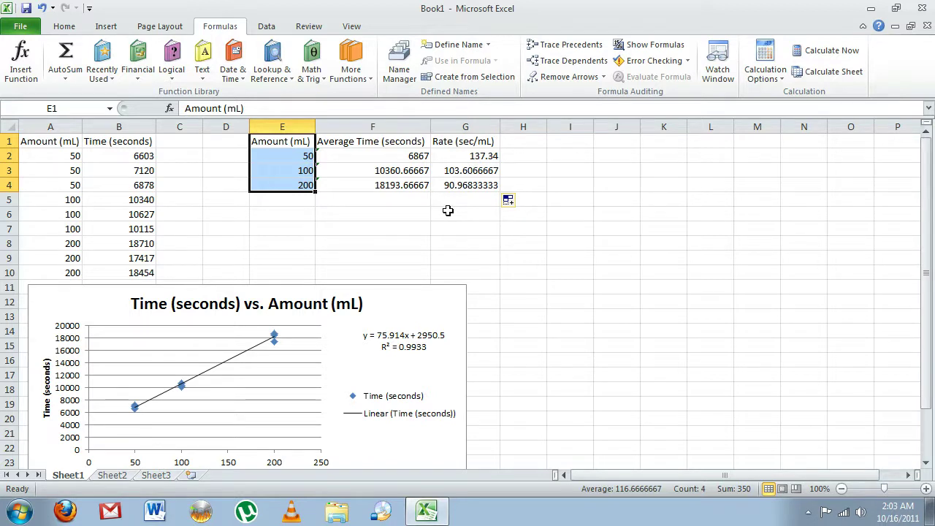
{"action": "left_click_drag", "start_coordinate": [463, 142], "coordinate": [468, 185]}
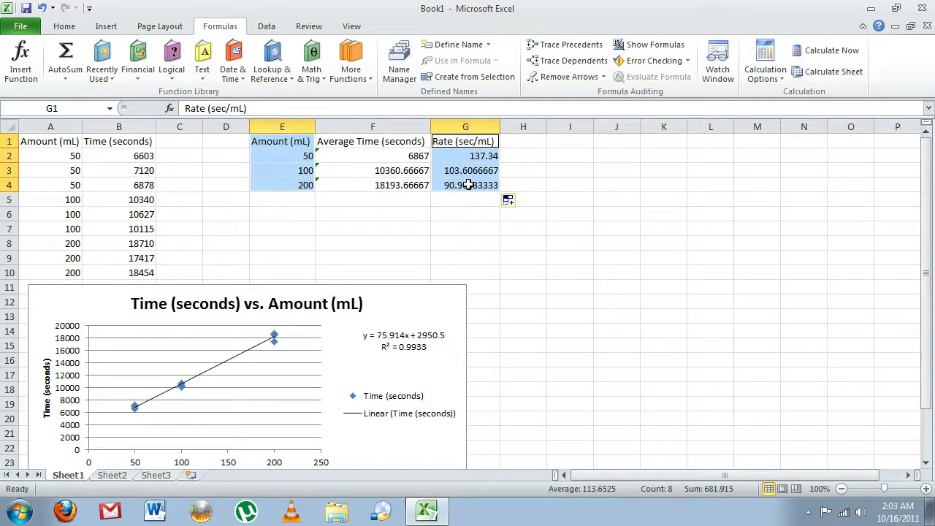
{"action": "left_click", "coordinate": [107, 28]}
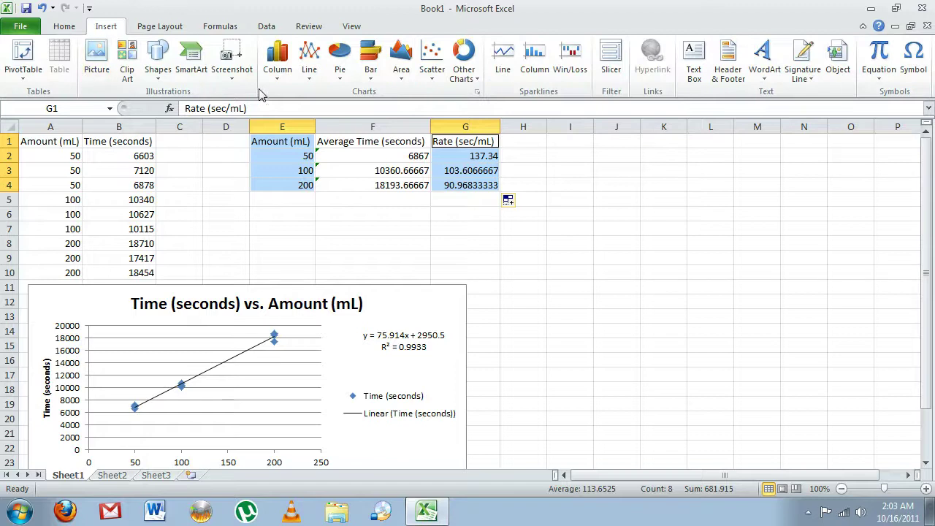
{"action": "left_click", "coordinate": [432, 62]}
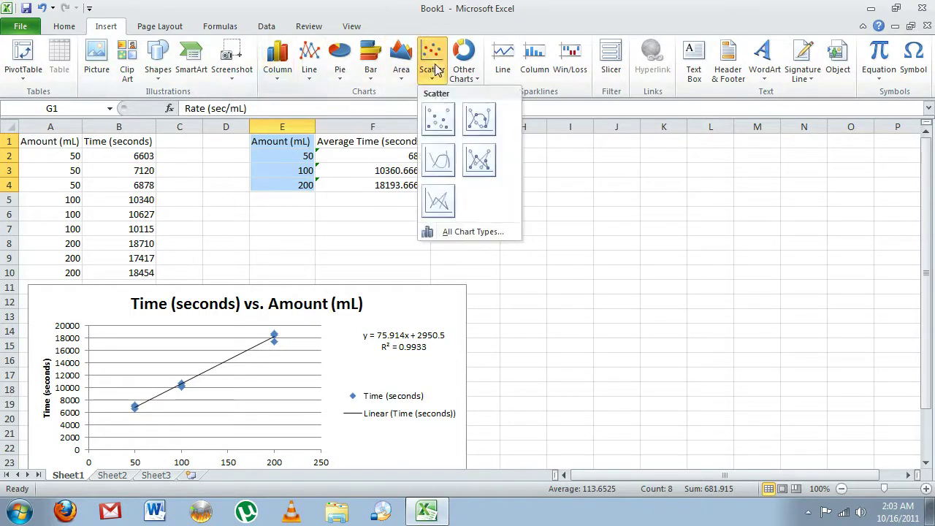
{"action": "left_click", "coordinate": [438, 123]}
{"action": "left_click_drag", "start_coordinate": [591, 217], "coordinate": [801, 182]}
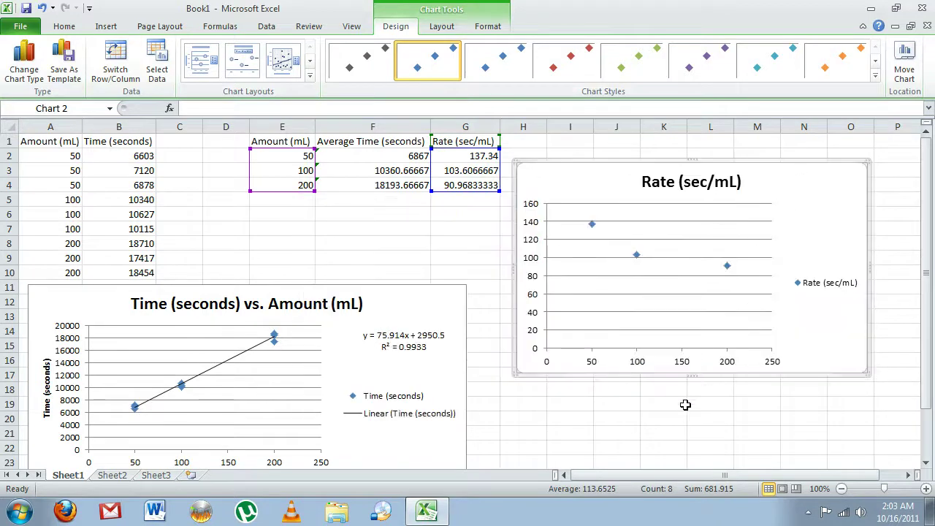